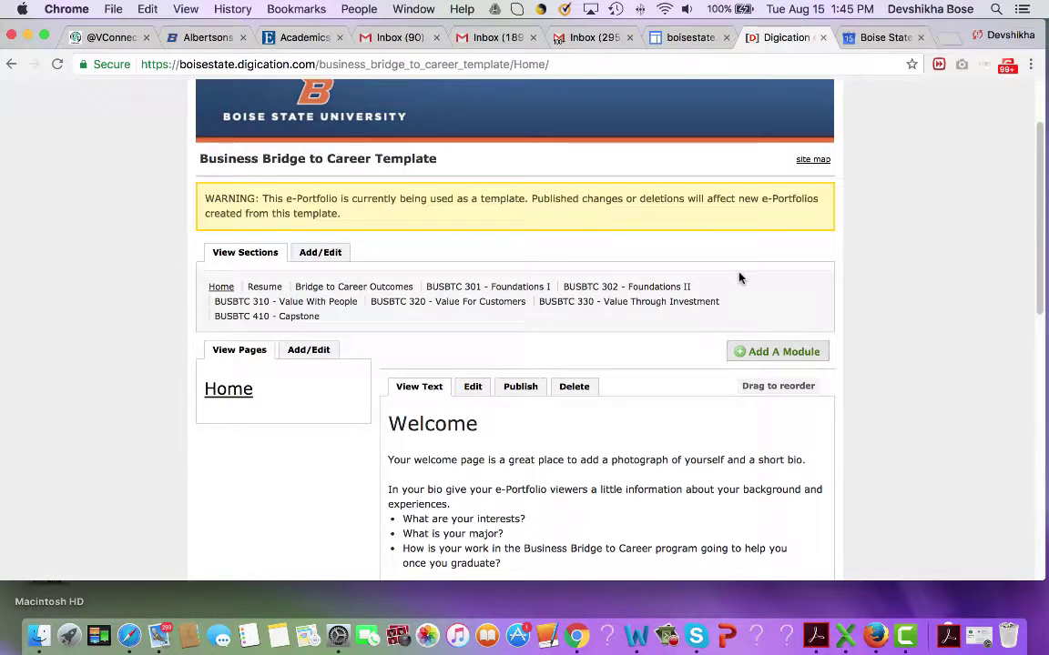
Read through the Business Bridge to Career template's Welcome text on the Digication Home page
scroll(517, 239, "up", 1)
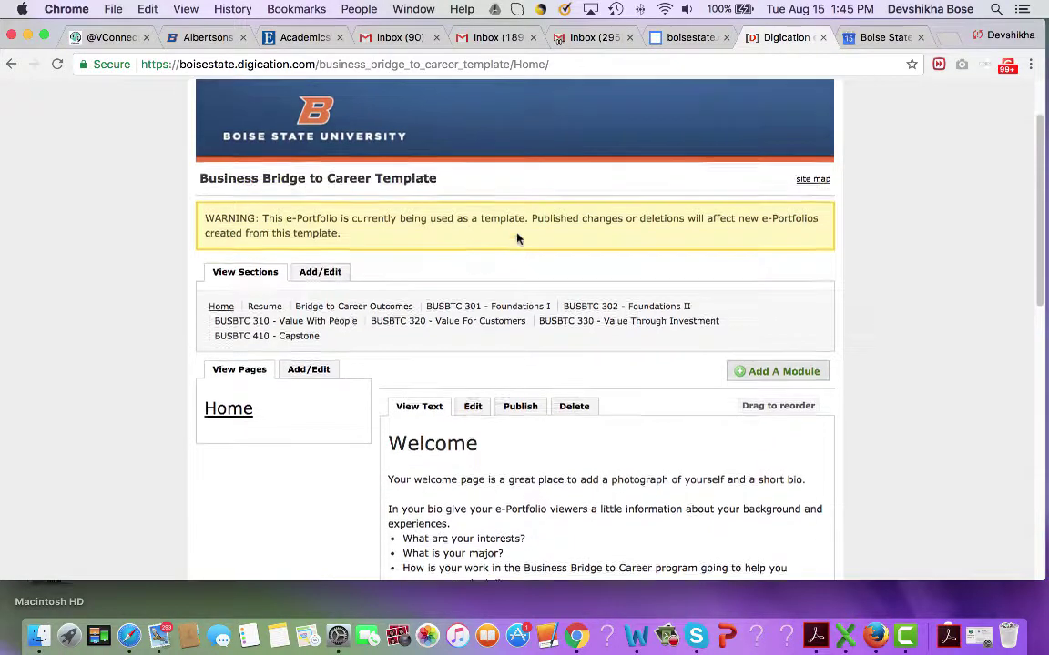
scroll(517, 238, "up", 1)
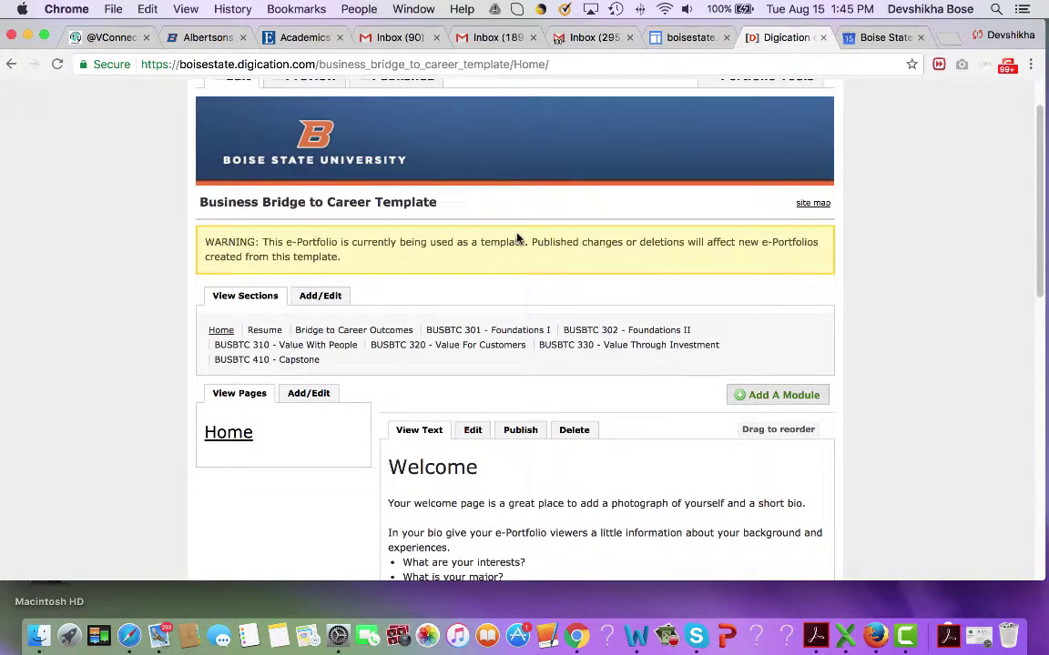
scroll(517, 238, "down", 2)
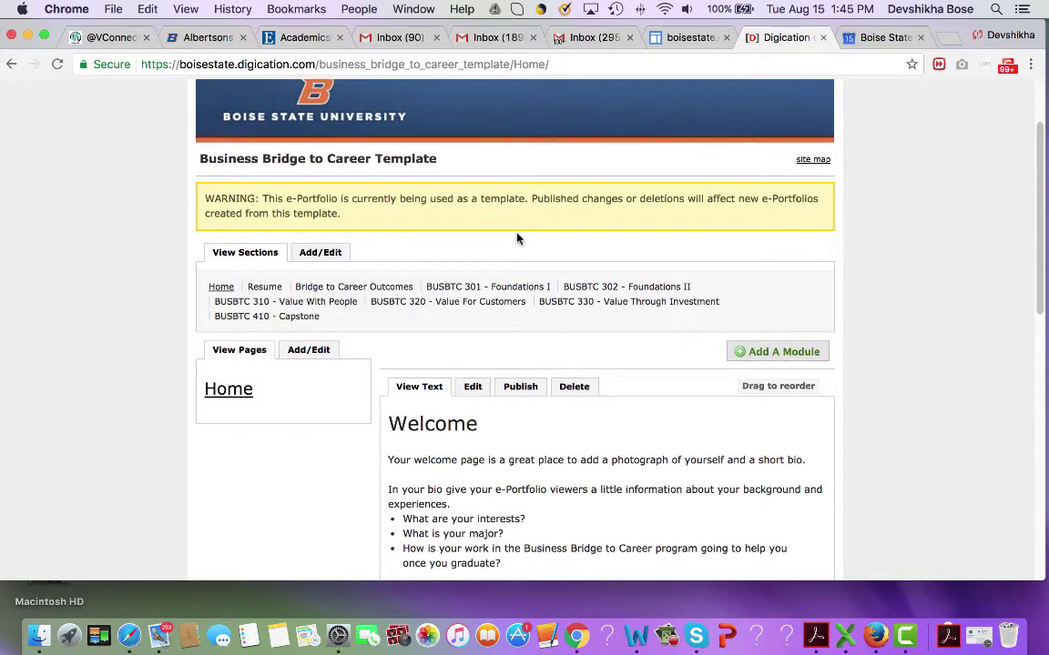
scroll(517, 238, "down", 1)
scroll(517, 239, "down", 2)
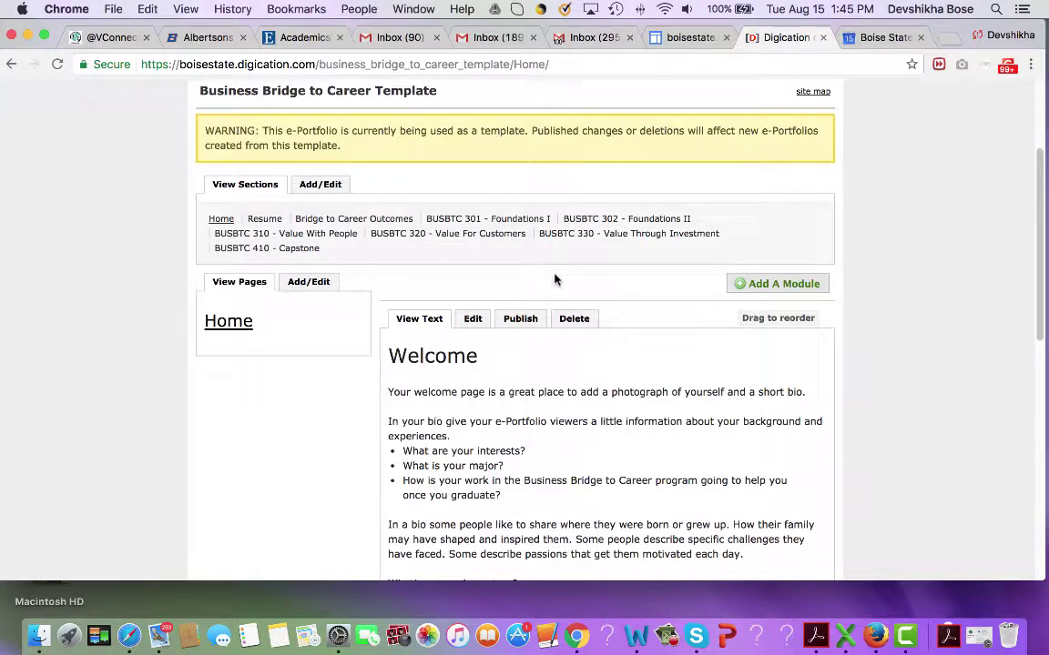
scroll(556, 279, "up", 3)
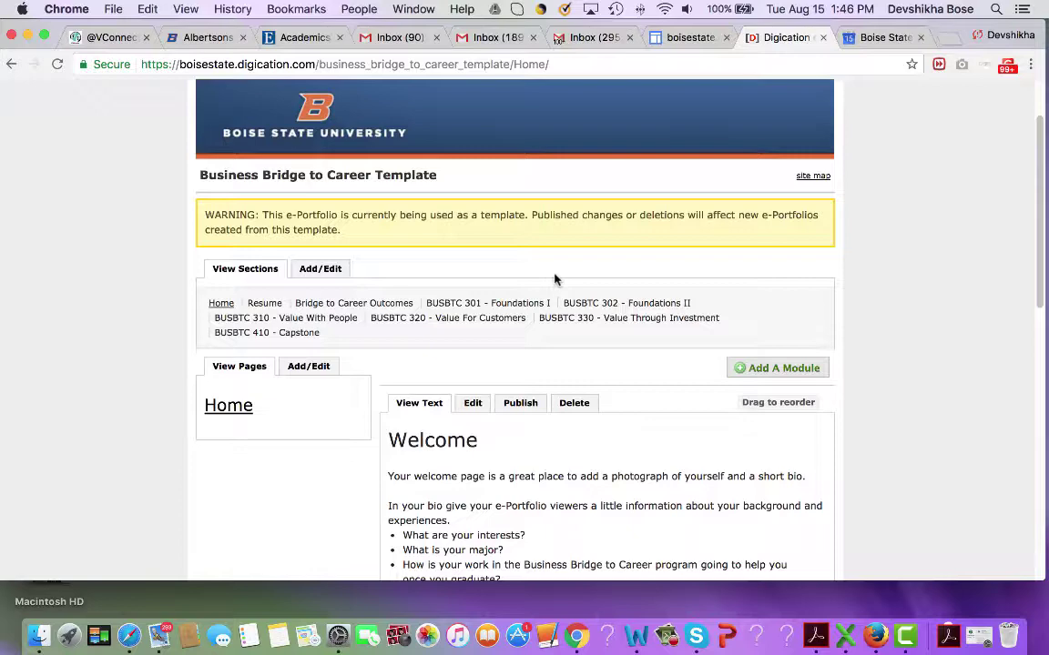
scroll(555, 279, "down", 3)
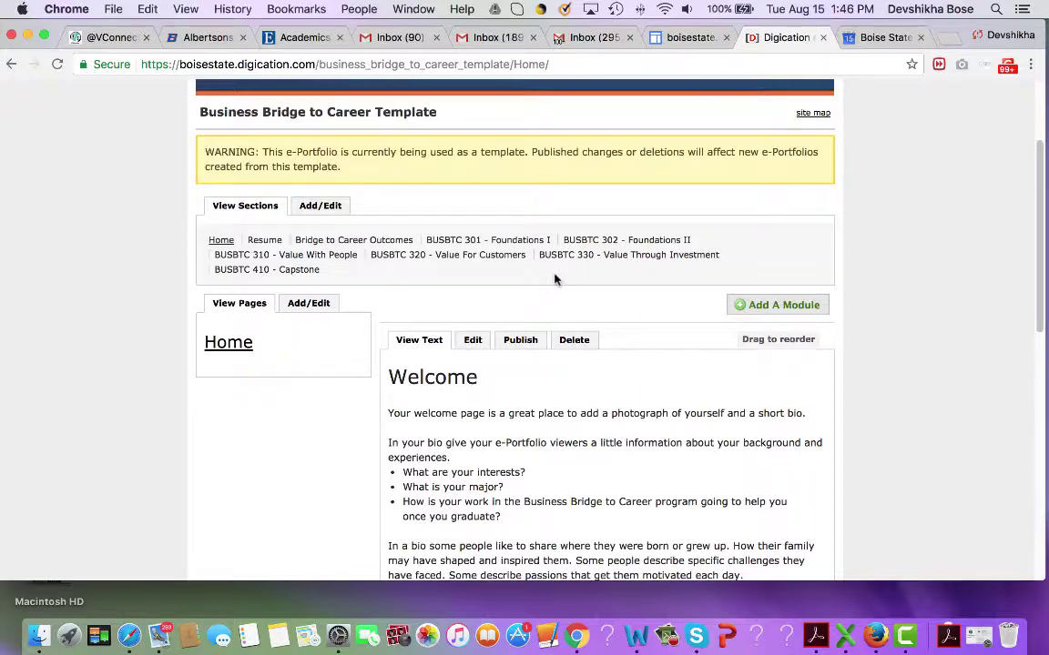
scroll(555, 279, "up", 2)
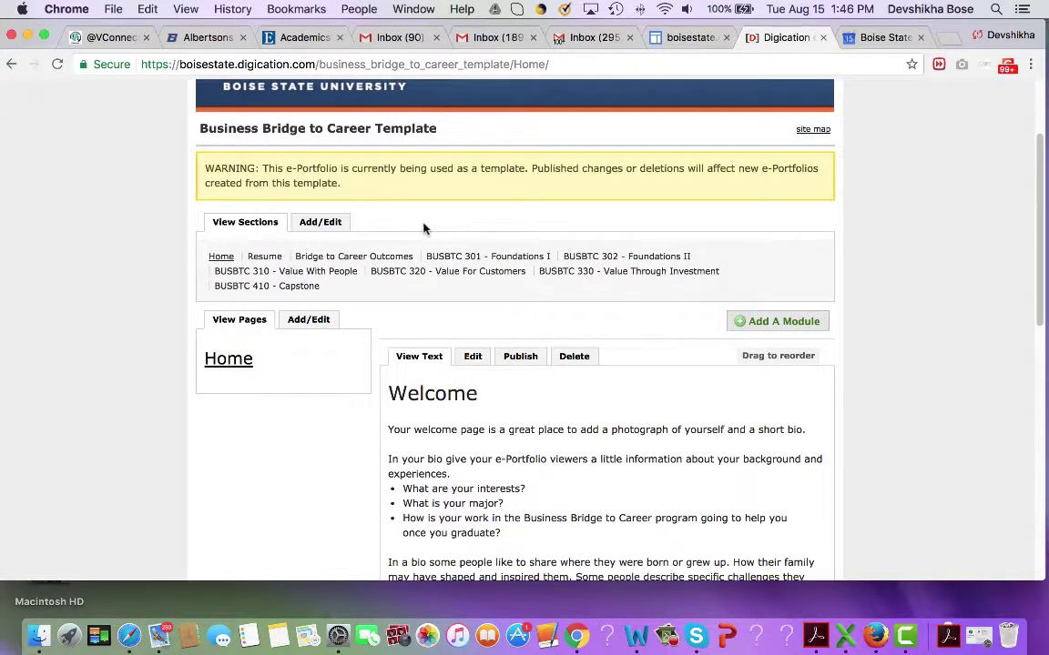
scroll(424, 228, "down", 1)
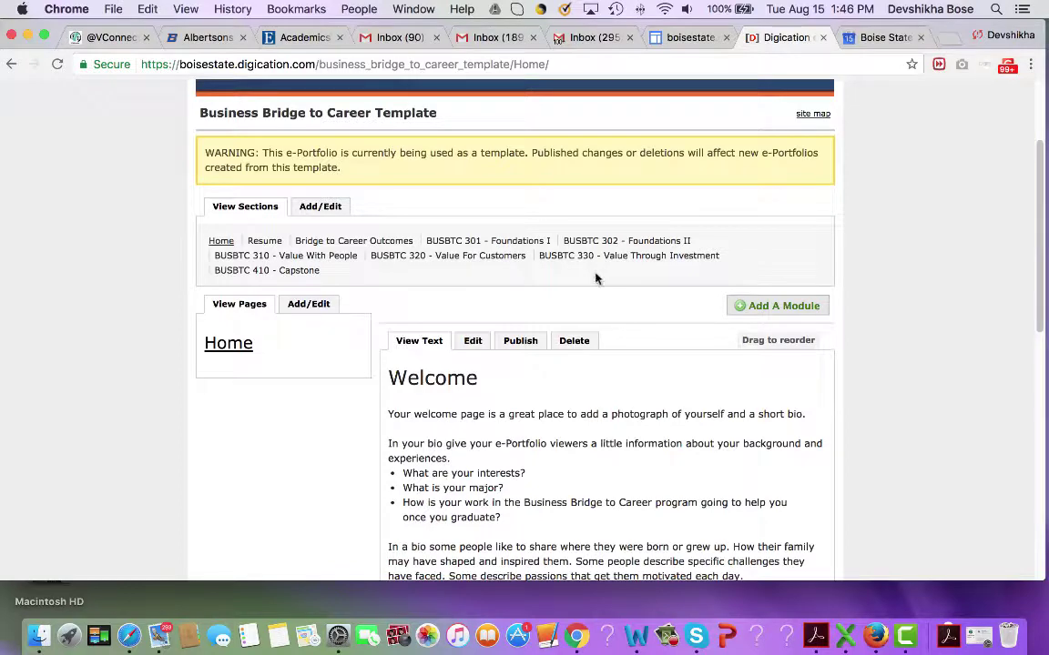
scroll(598, 280, "down", 3)
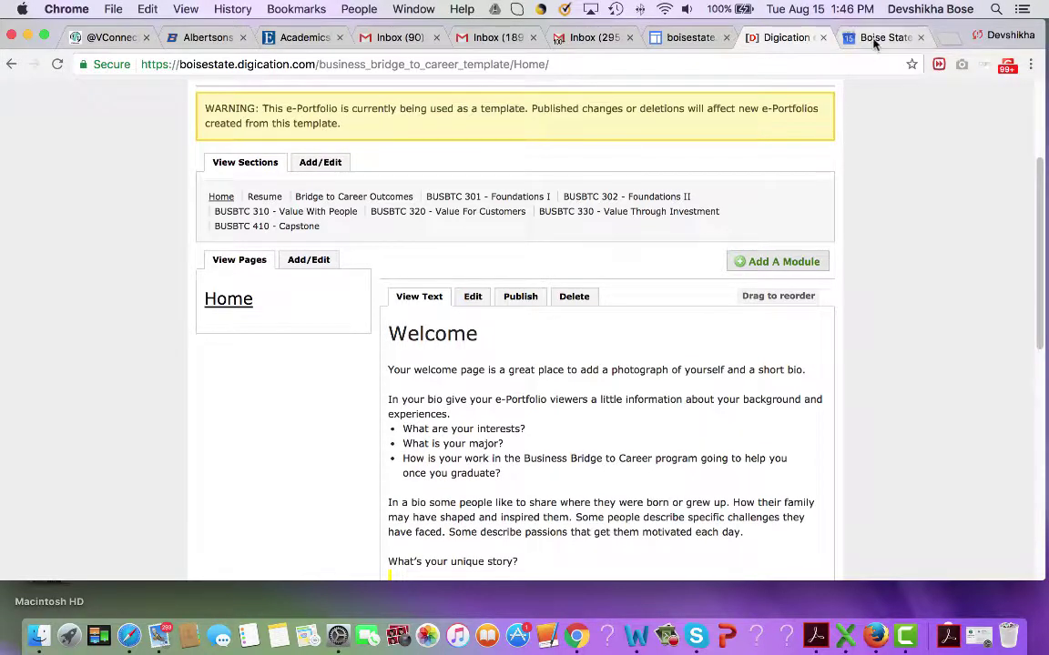
Switch to the Google Sites list and open New Google Sites to see the recent sites
left_click(680, 39)
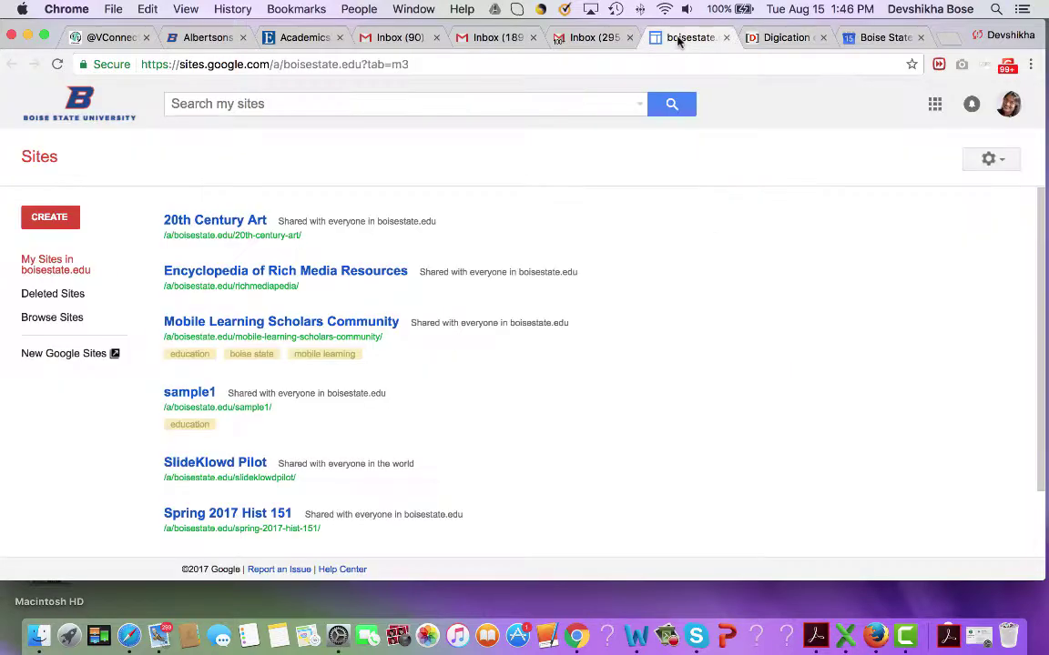
scroll(612, 370, "down", 2)
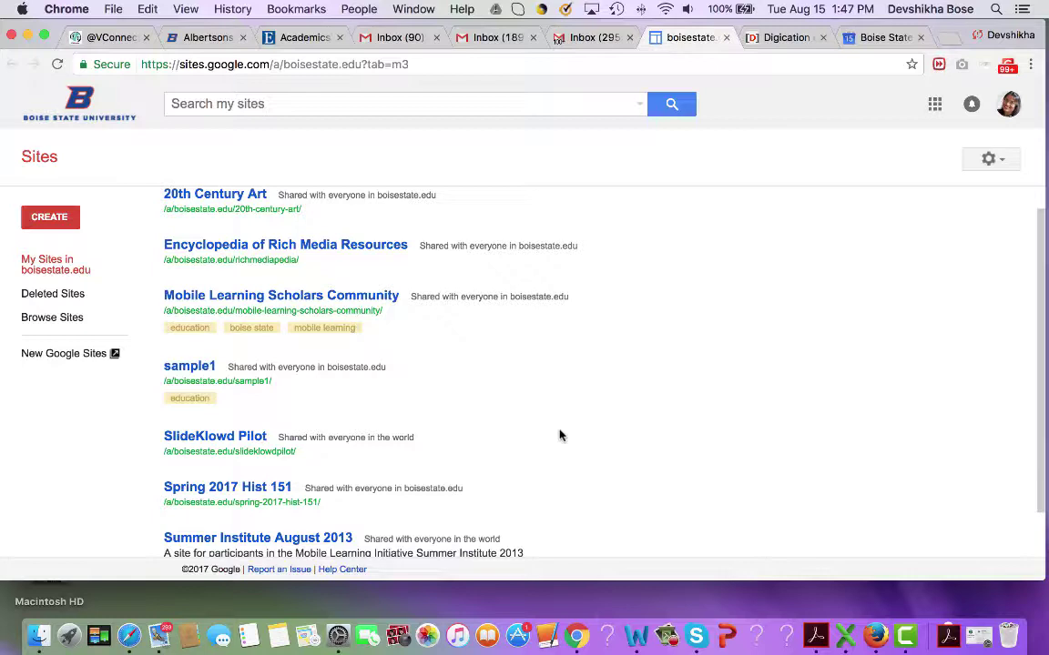
left_click(63, 354)
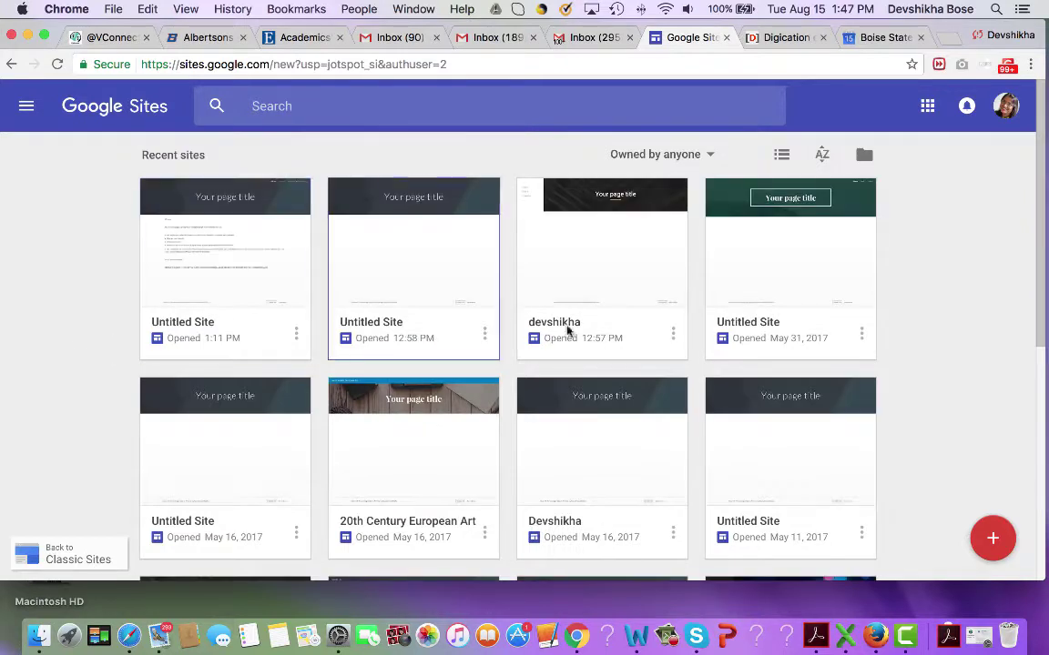
Create a blank site and name it 'Bridge to Career', correcting the misspelled title
left_click(998, 541)
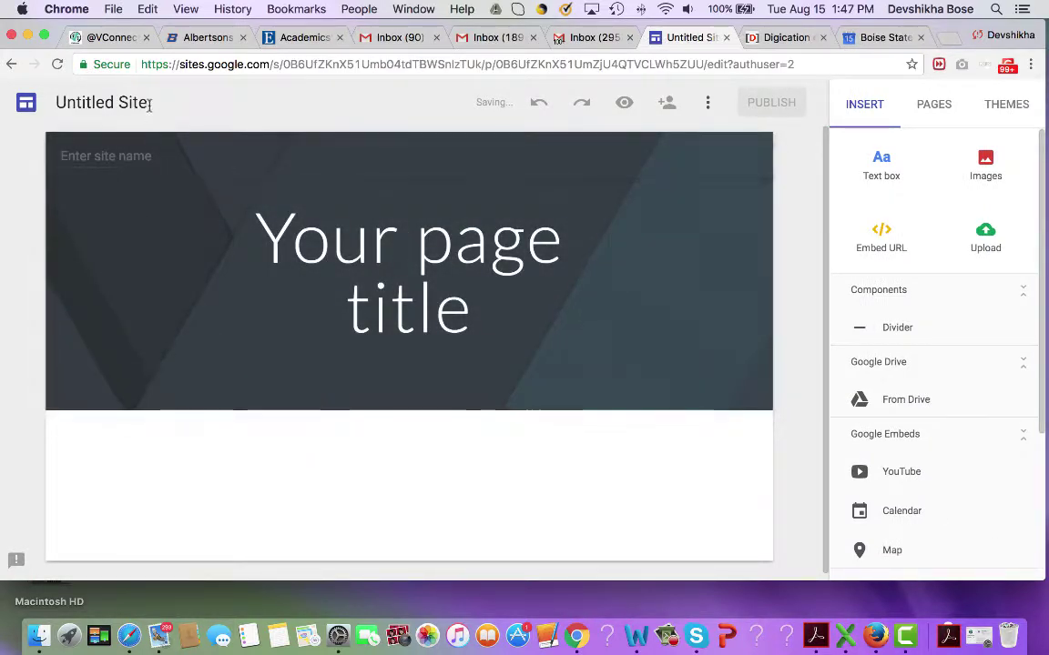
left_click(146, 98)
type("Brid")
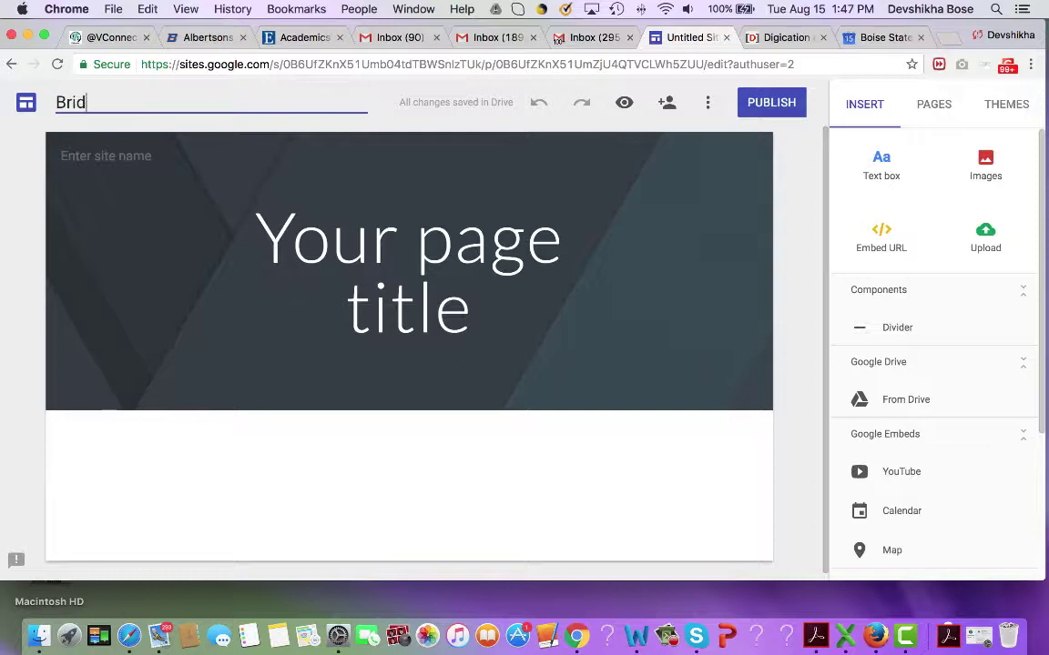
type("ege to Creer")
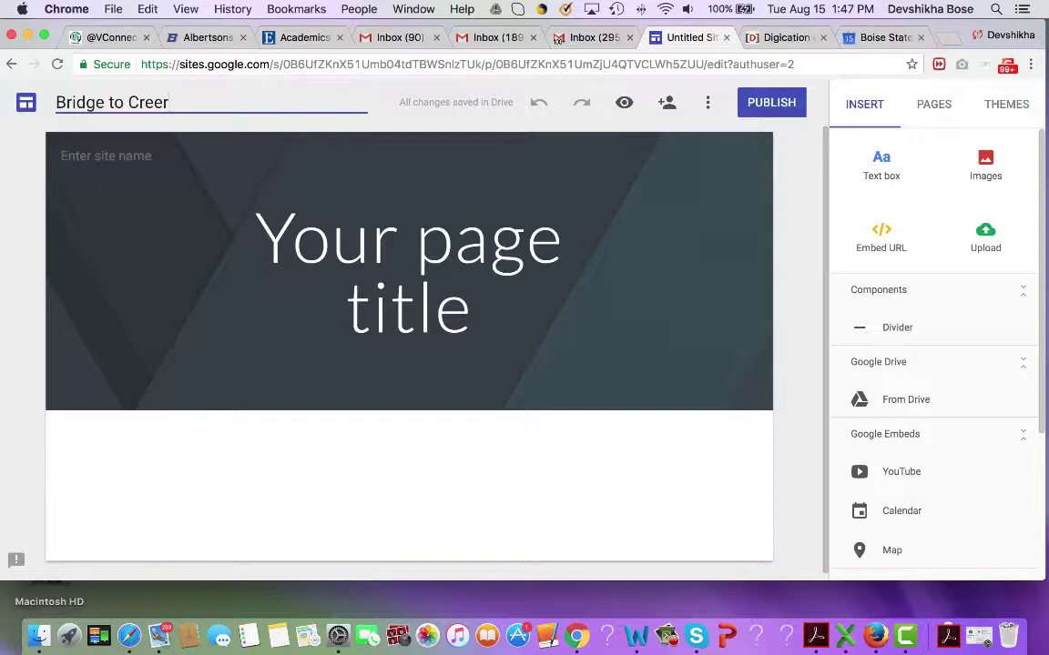
key("BackSpace")
key("BackSpace")
key("BackSpace")
key("BackSpace")
type("areer")
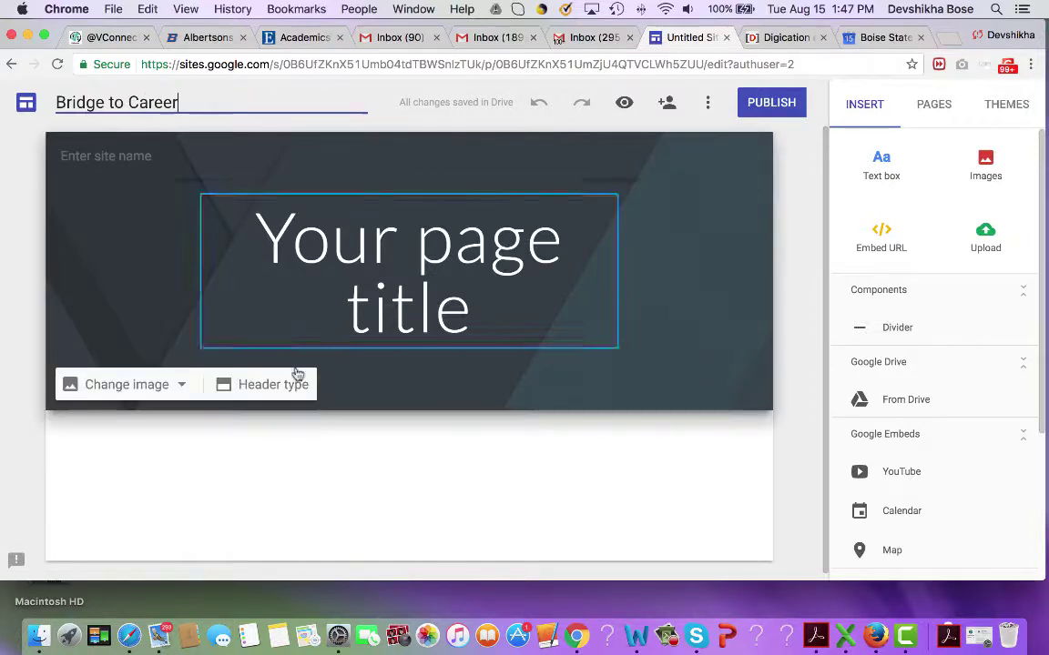
left_click(356, 482)
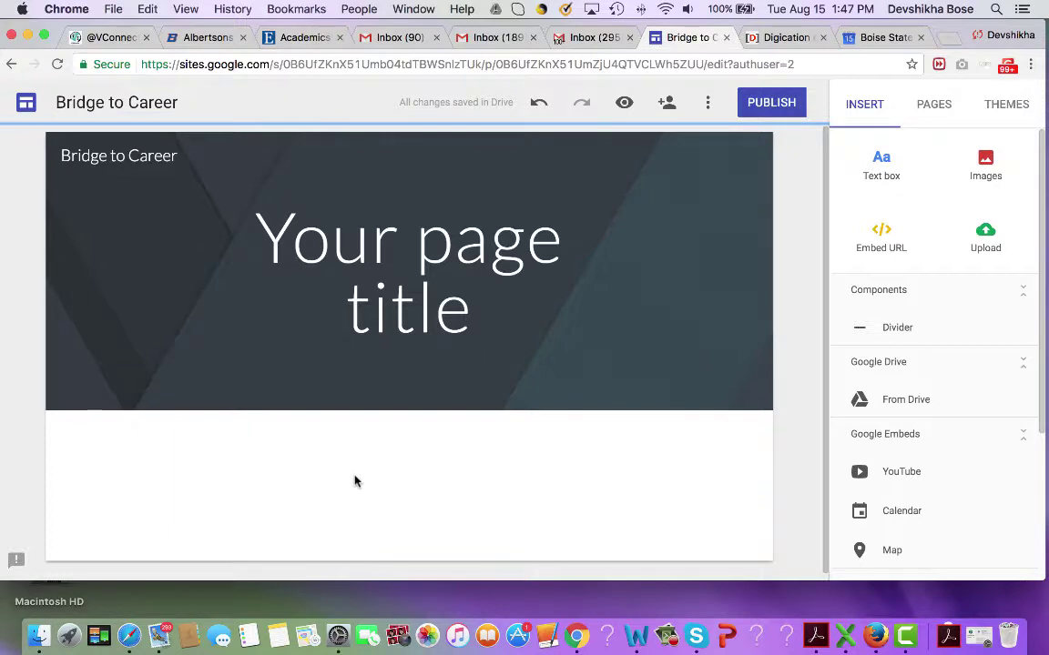
Show the site's Pages list, holding only Home, after glancing at the Digication sections
left_click(937, 105)
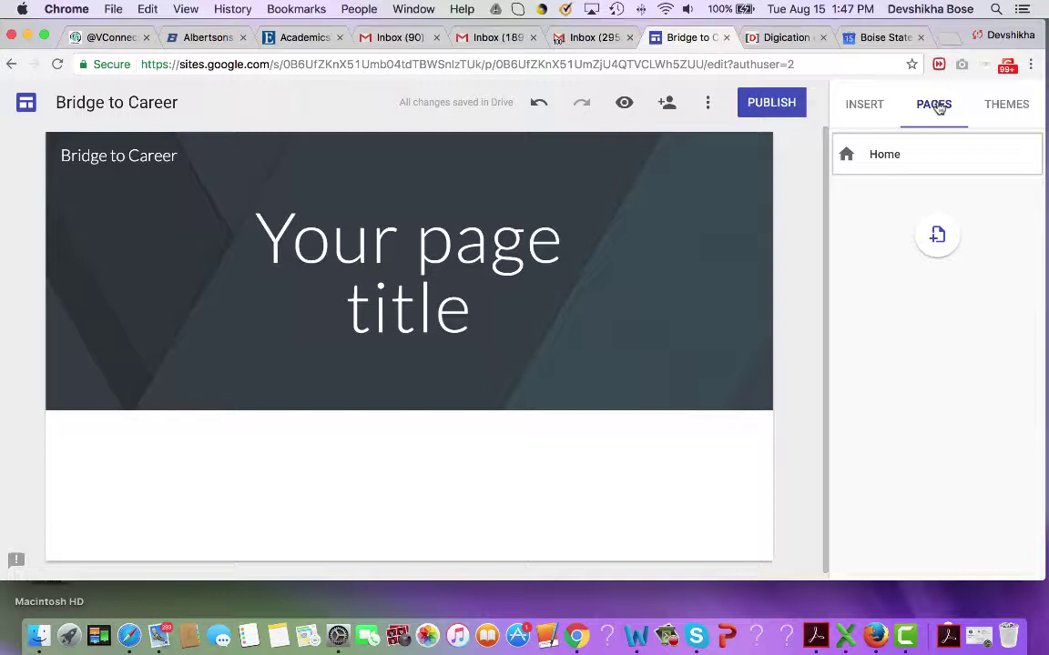
left_click(783, 40)
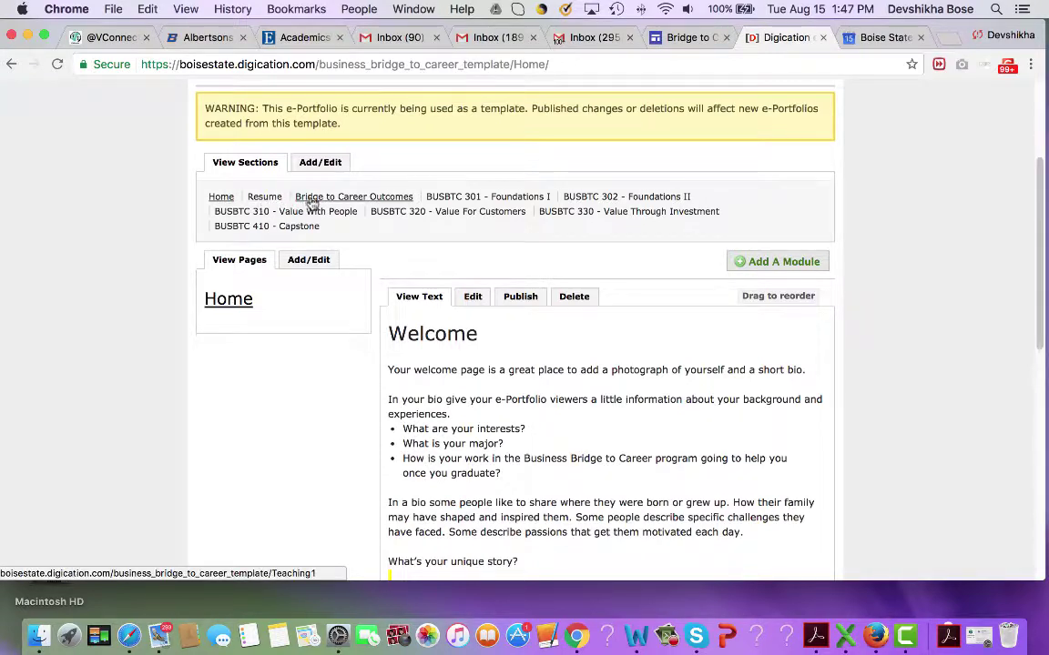
left_click(655, 37)
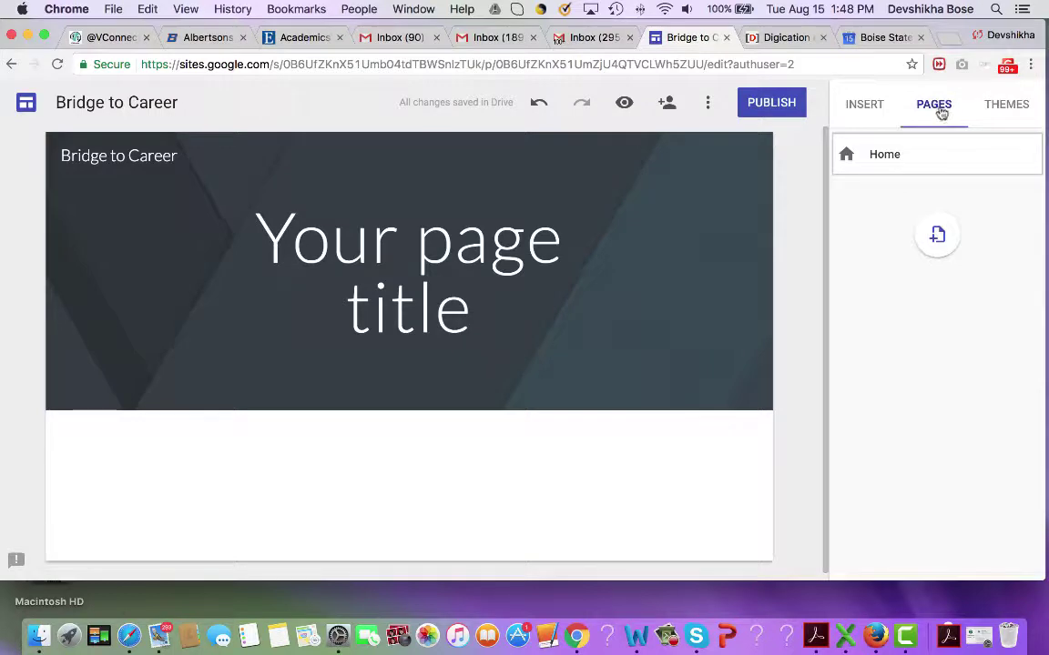
Add two new pages, 'Resume' and 'Bridge to Career Outcomes', to the site
left_click(939, 238)
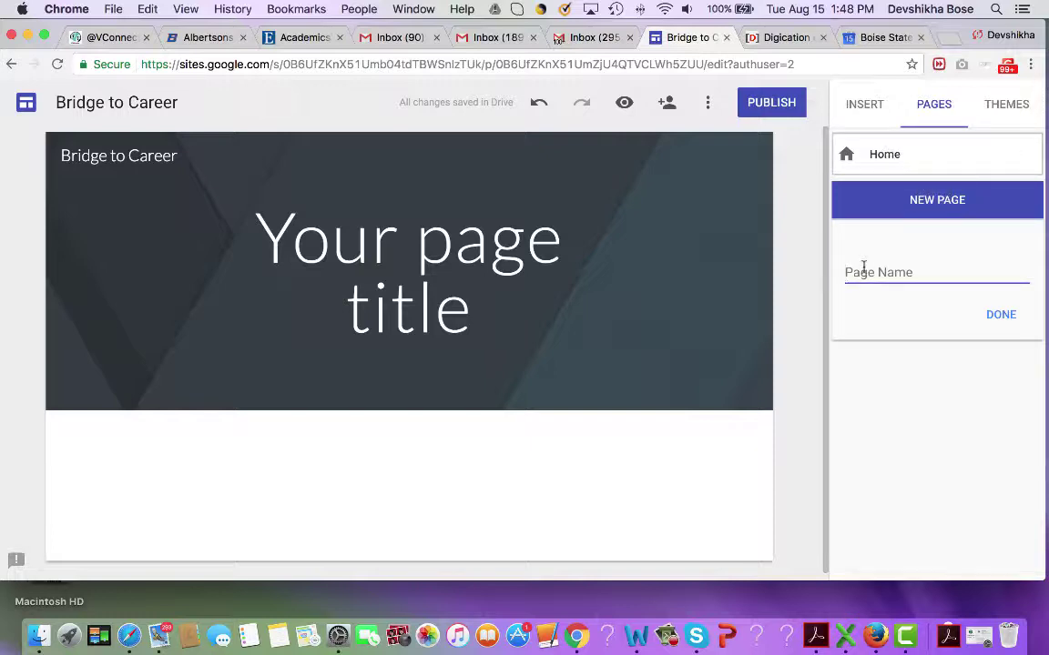
type("Resume")
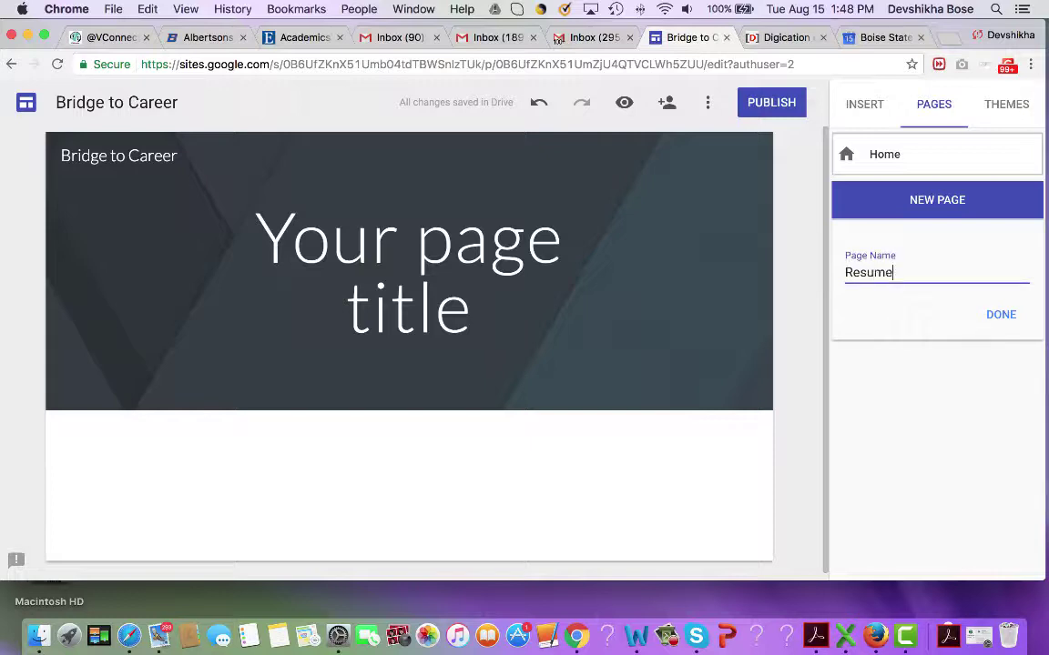
left_click(1001, 314)
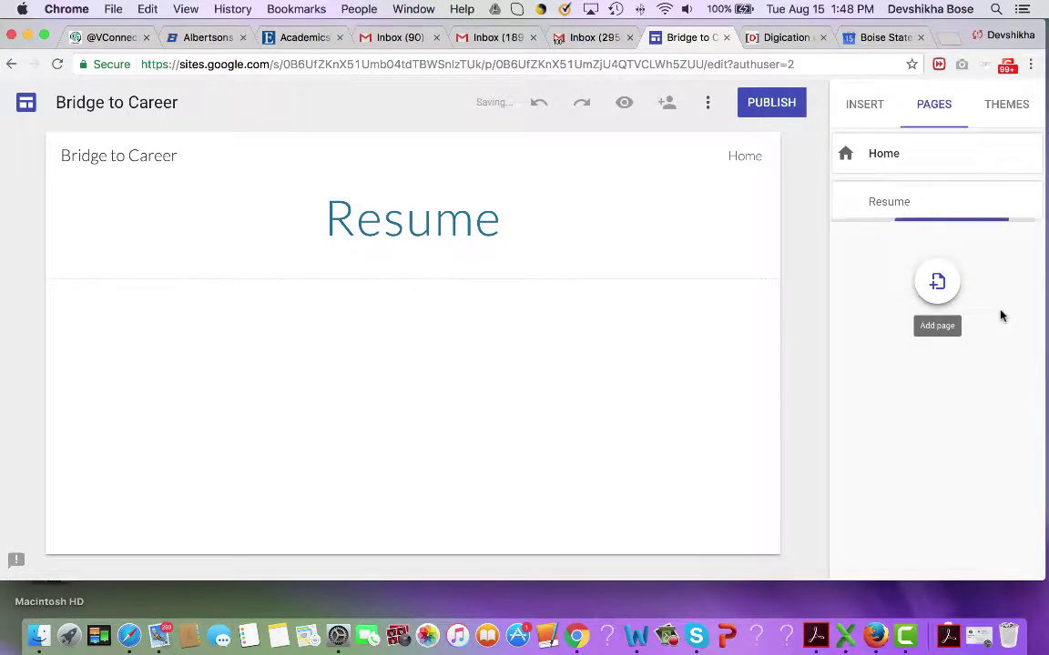
left_click(939, 284)
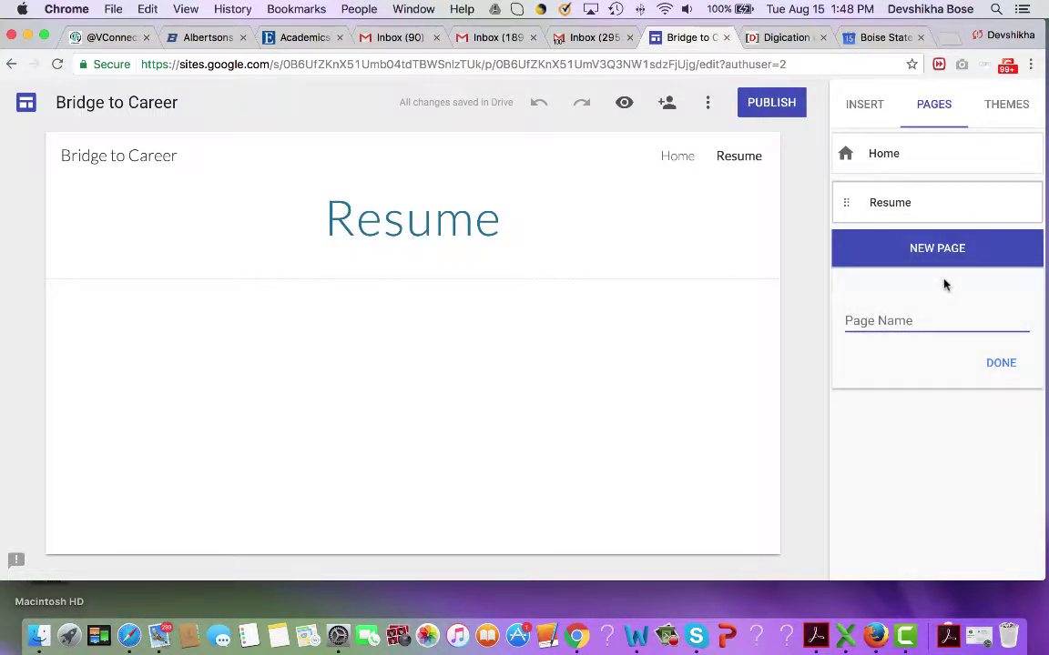
type("Bridge to")
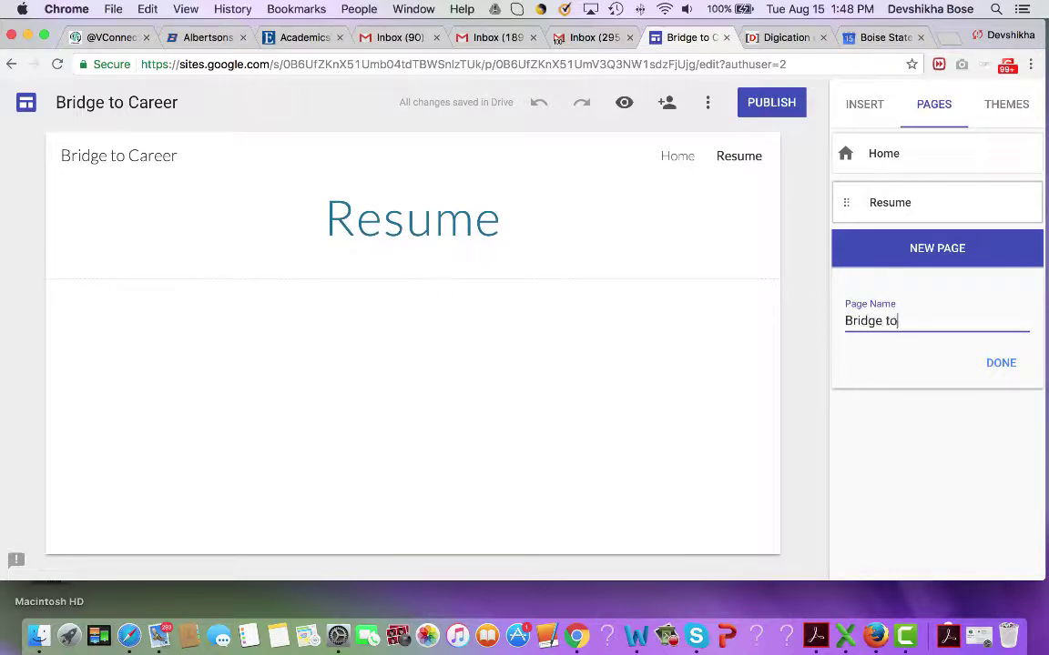
type(" Career Outcomes")
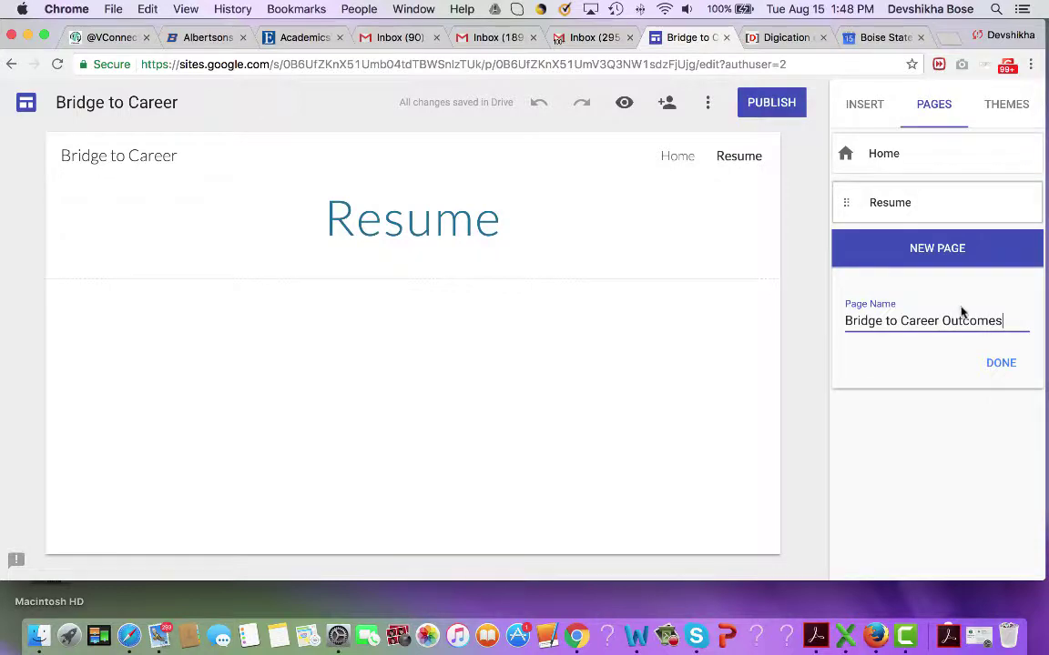
left_click(997, 363)
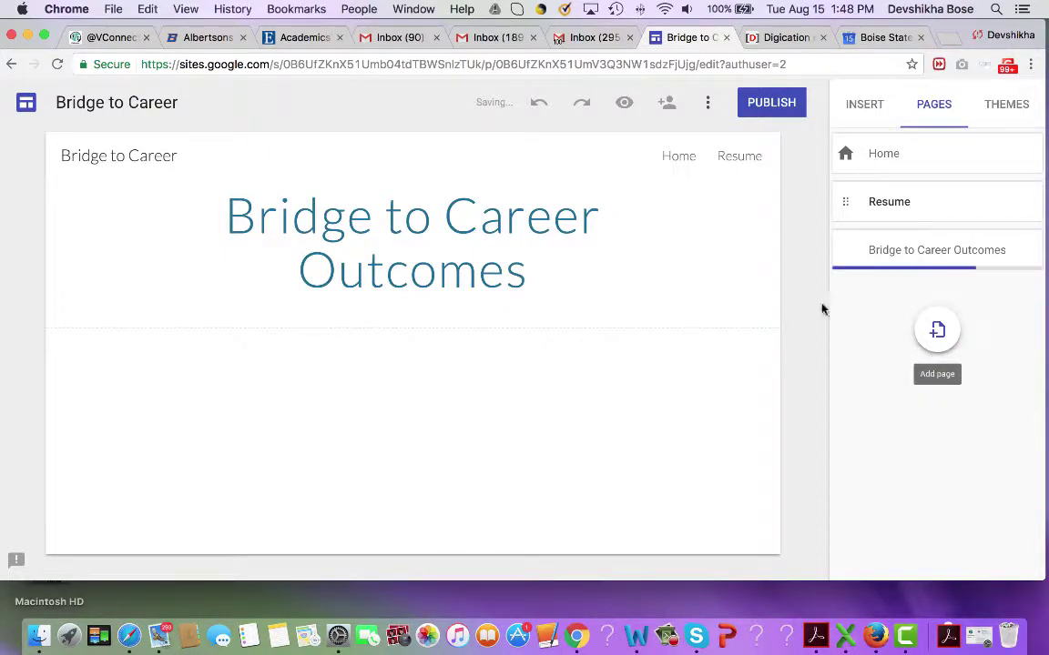
Publish the site, adjusting the typed site address until an available boisestate.edu address is found
left_click(760, 104)
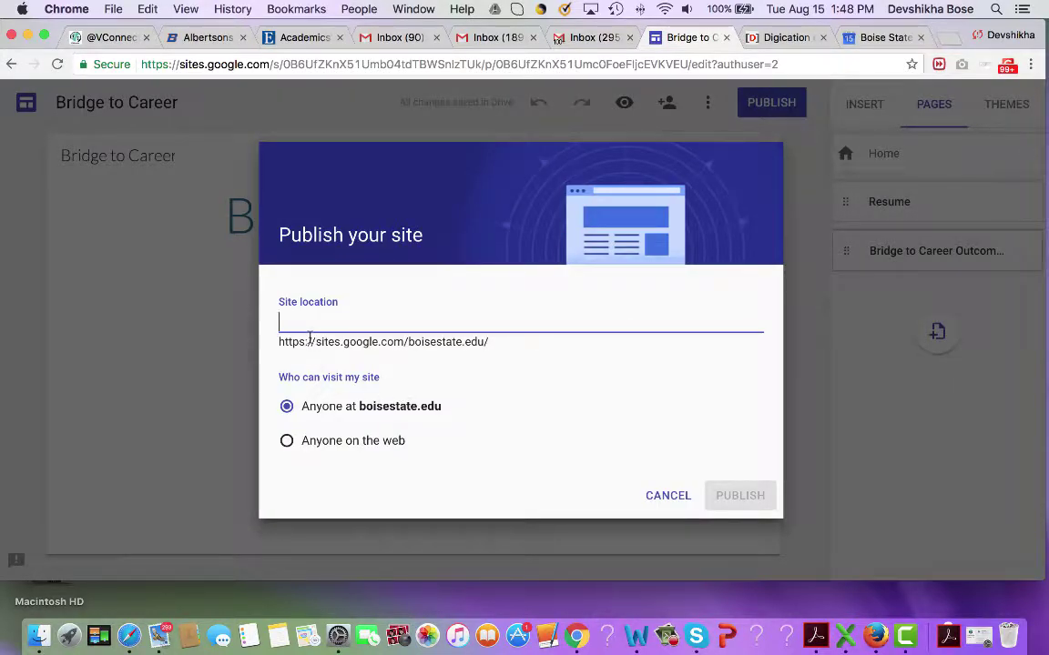
type("devshik")
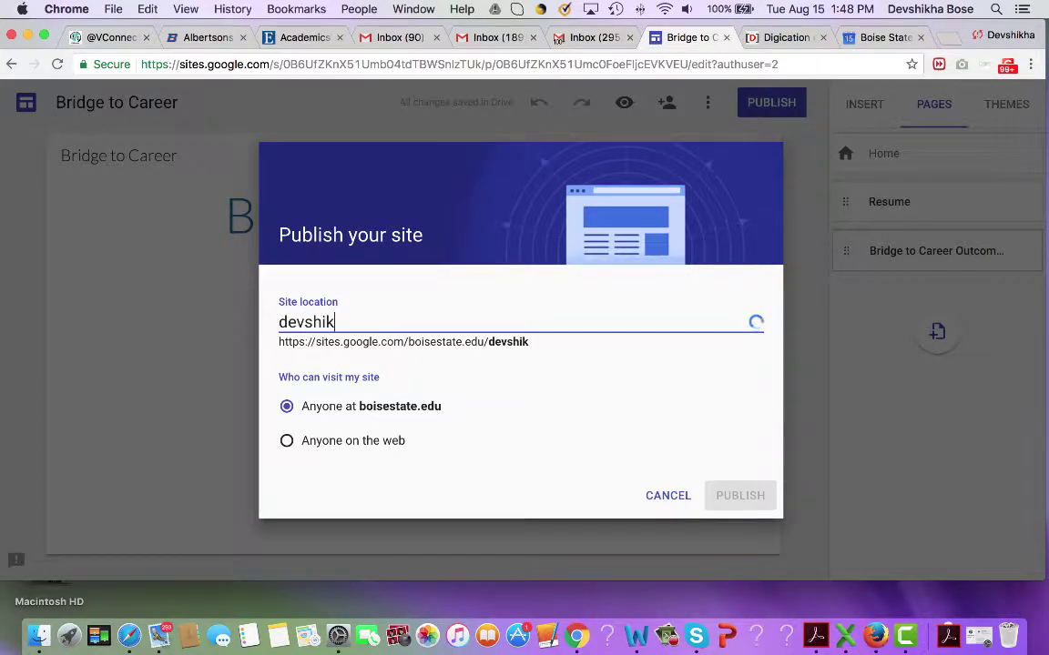
type("ha201")
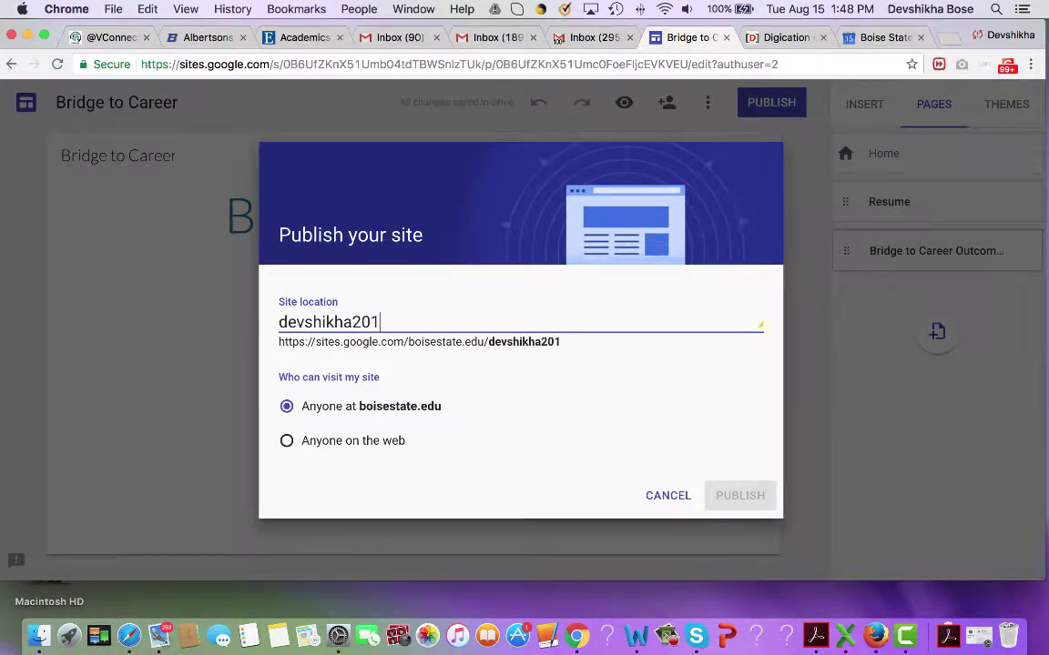
type("7")
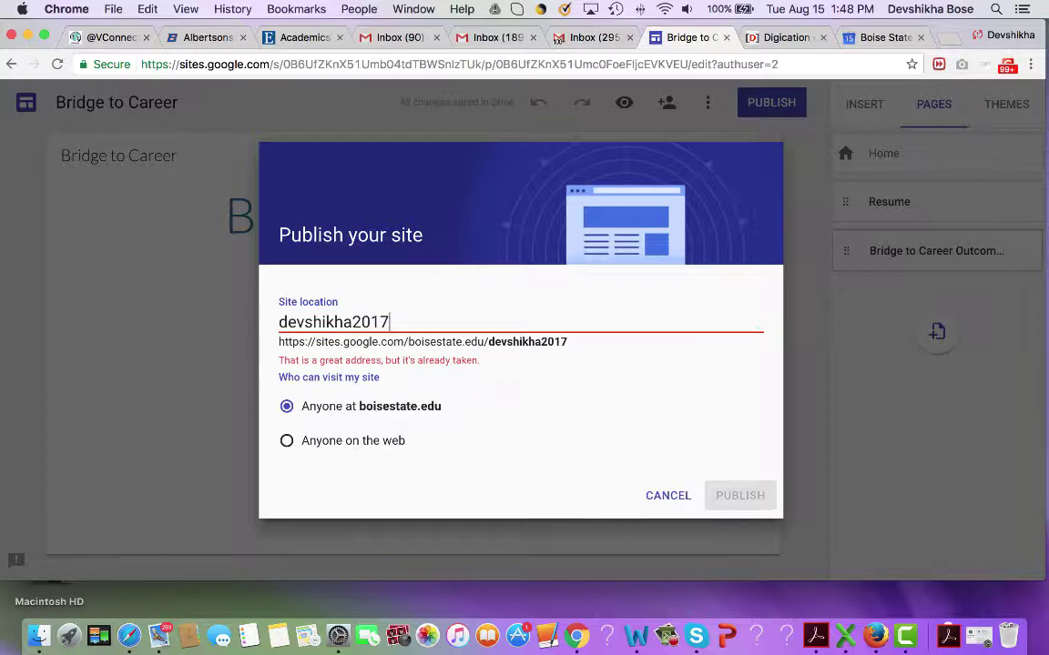
key("BackSpace")
key("BackSpace")
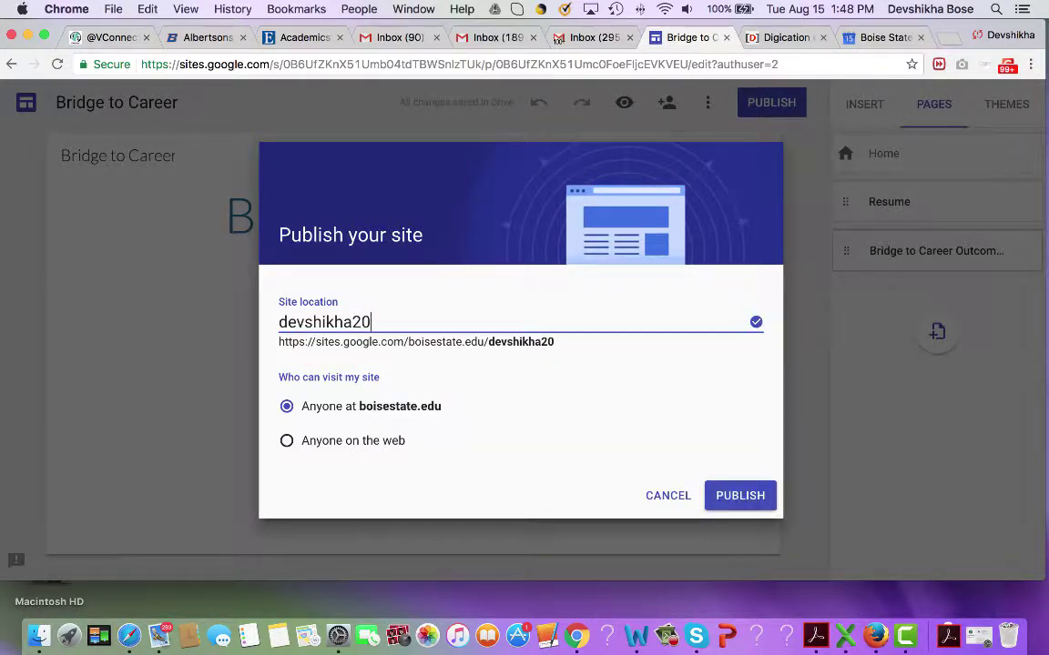
type("00")
left_click(746, 495)
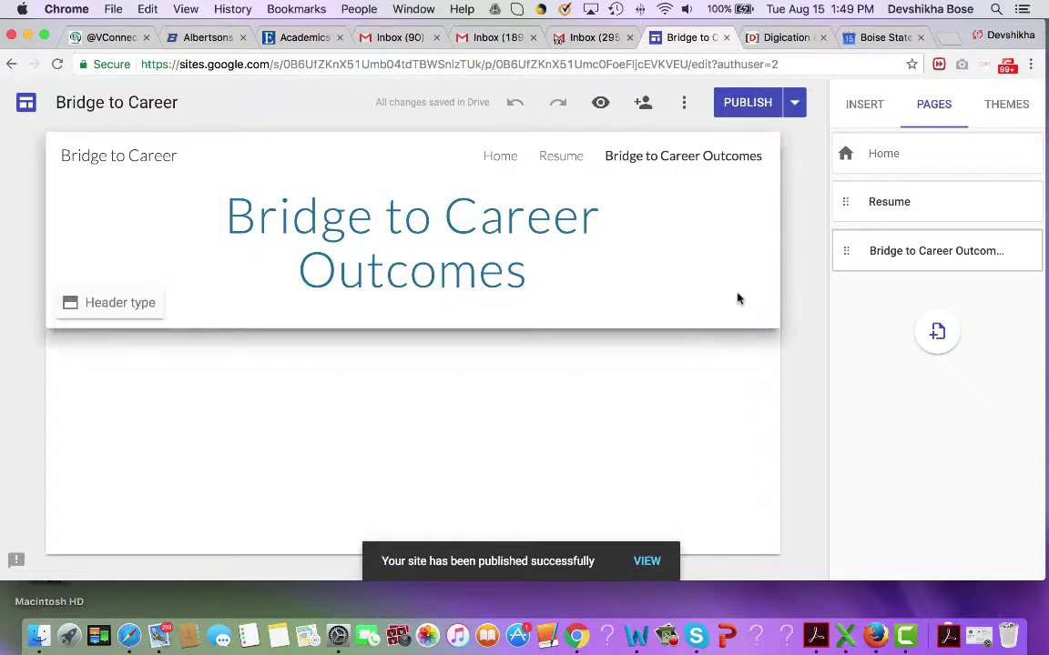
Republish and preview the site, then exit preview and go to the Digication Home page
left_click(745, 108)
left_click(599, 102)
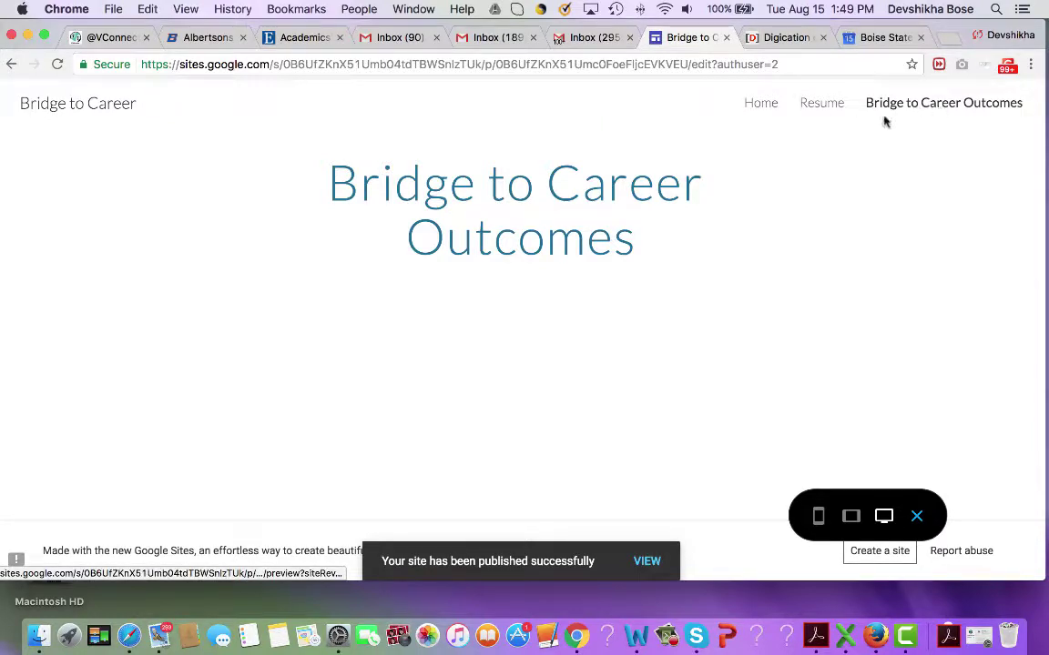
left_click(780, 37)
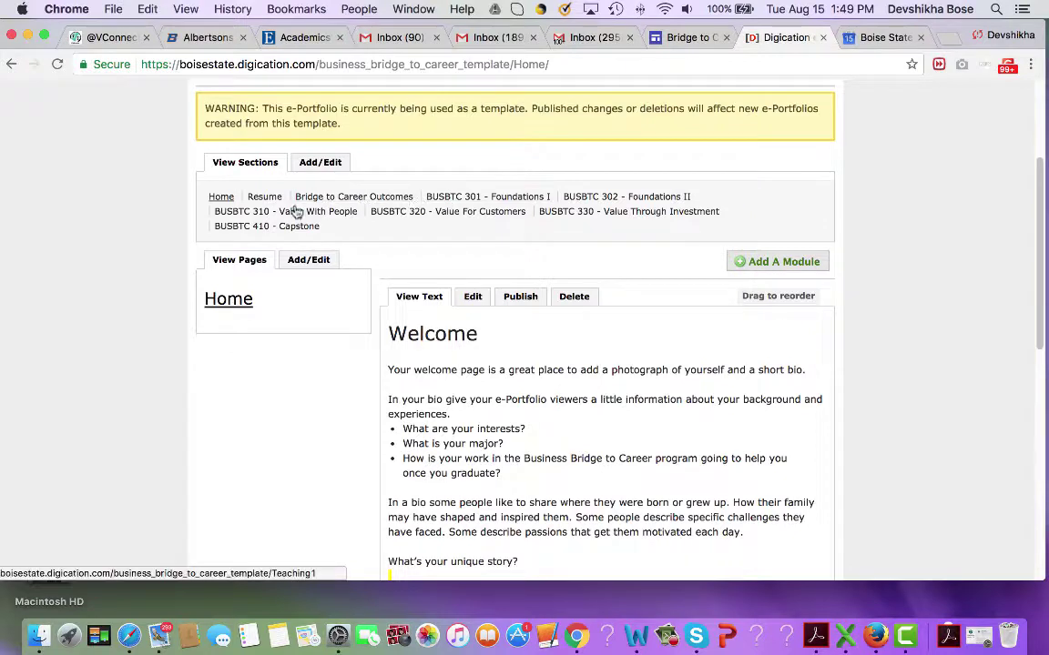
left_click(684, 38)
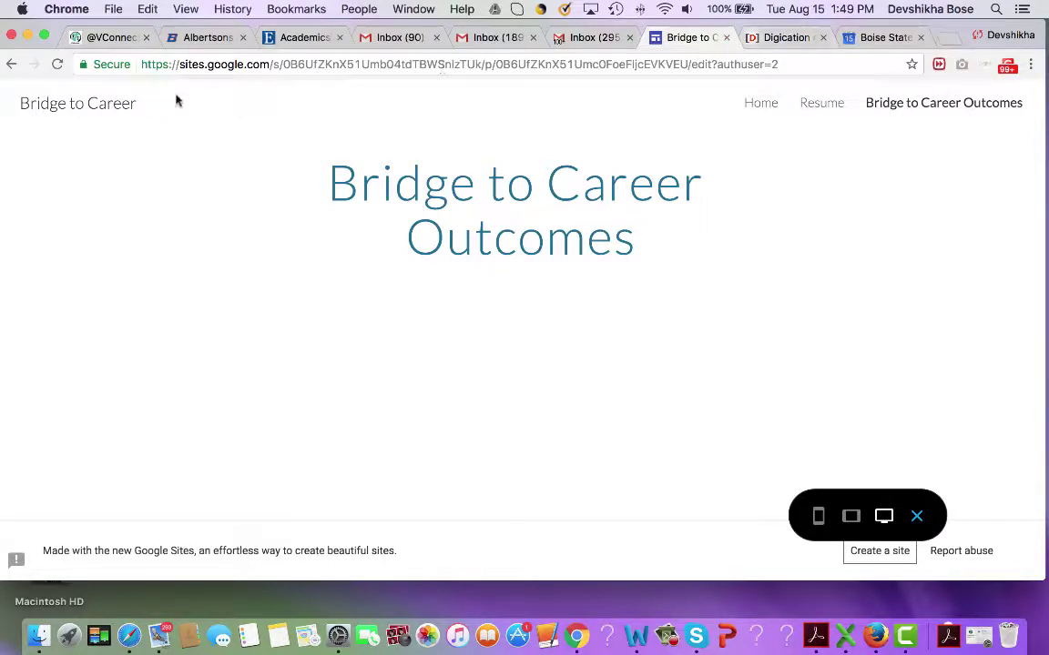
left_click(10, 68)
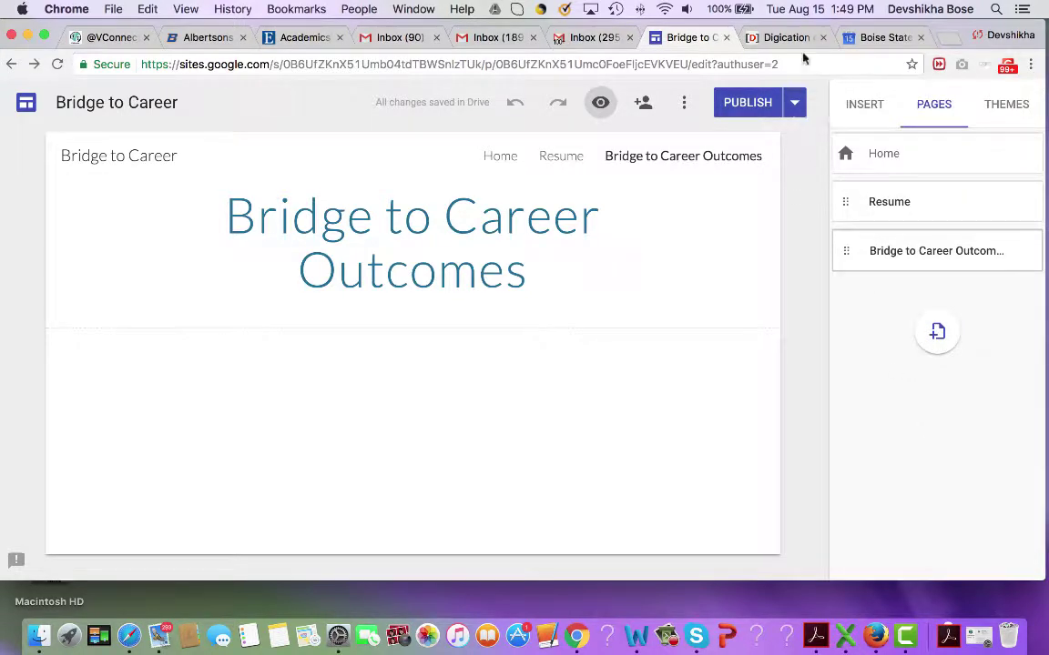
left_click(778, 37)
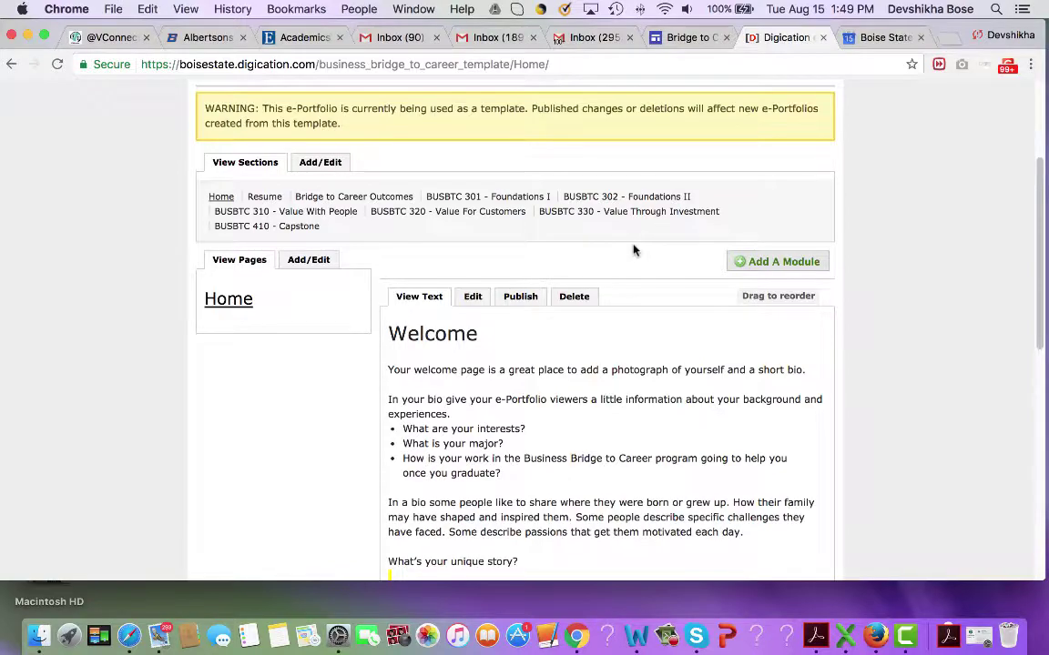
Copy the entire Welcome module text from Digication and return to the Bridge to Career editor
scroll(634, 250, "down", 5)
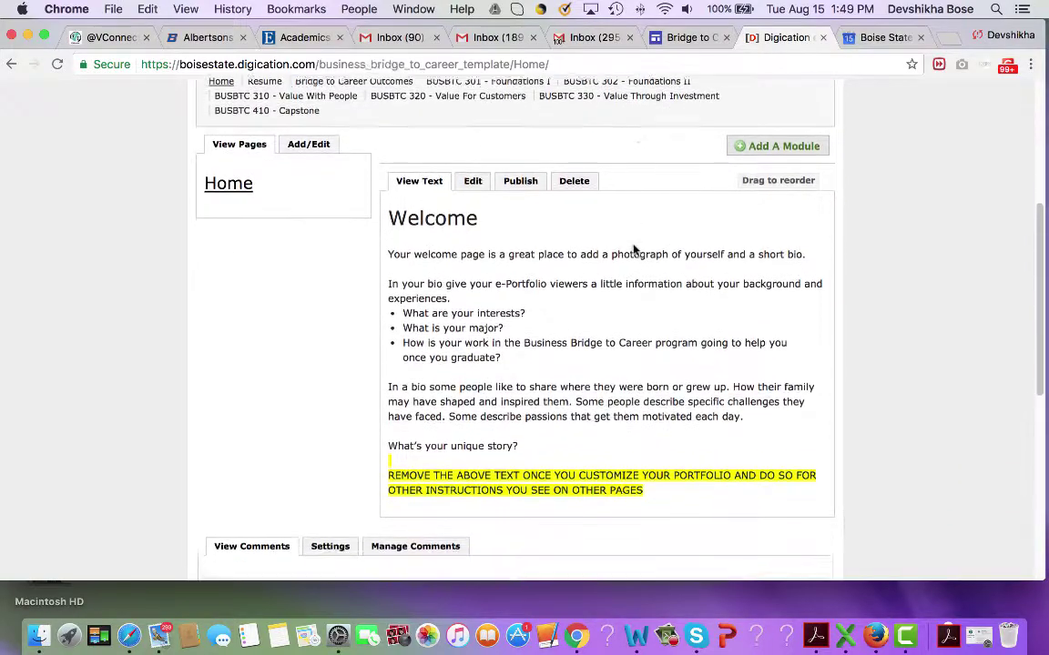
scroll(634, 251, "up", 2)
scroll(634, 250, "up", 1)
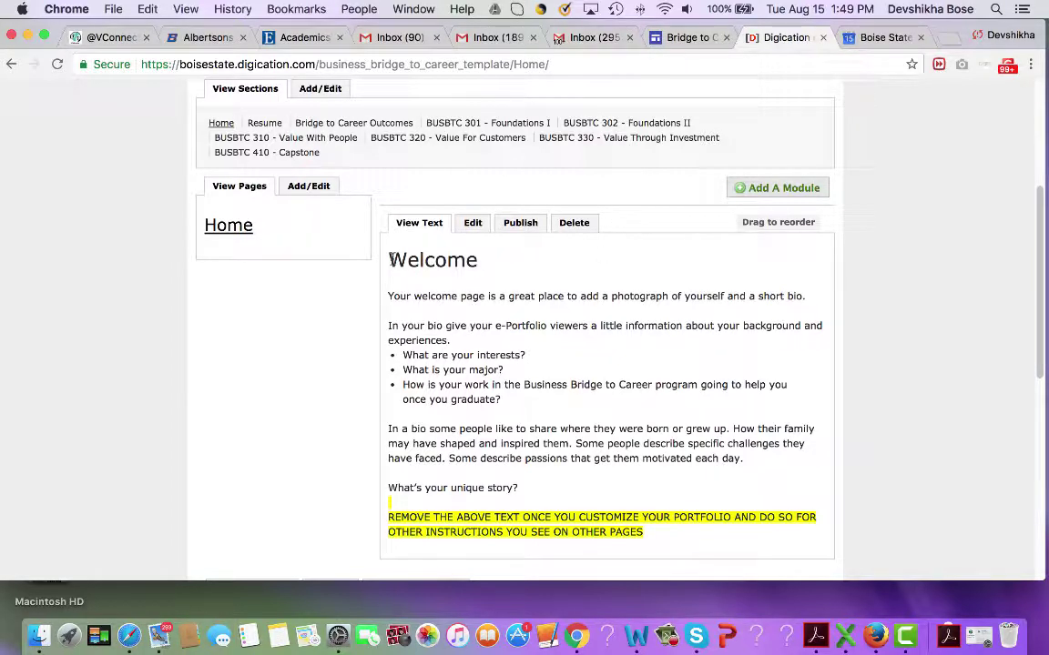
left_click_drag(392, 259, 699, 540)
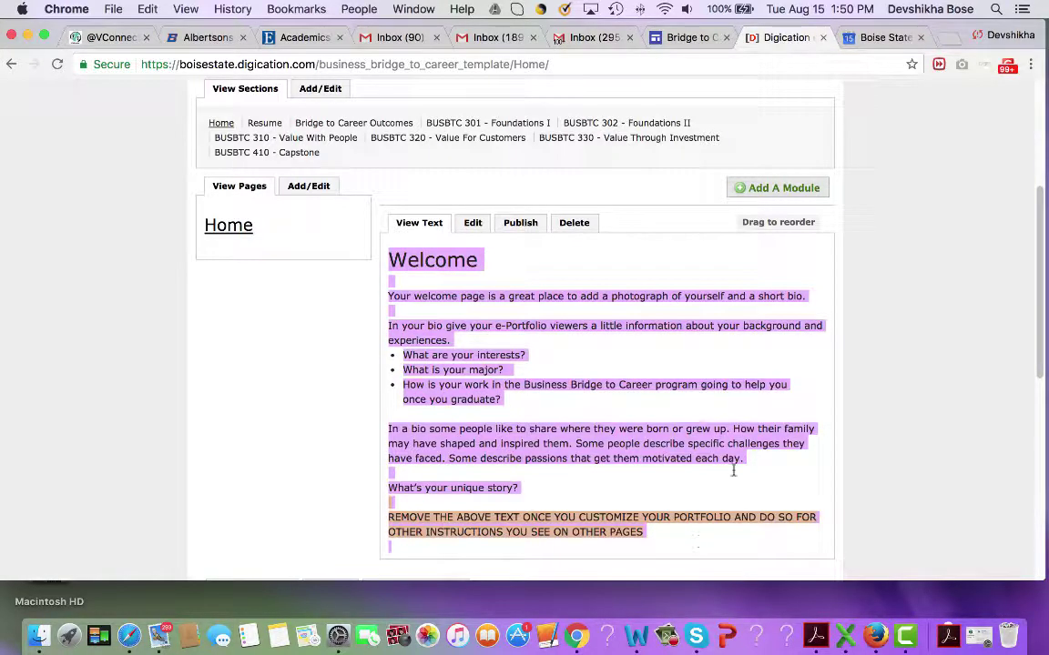
left_click(685, 37)
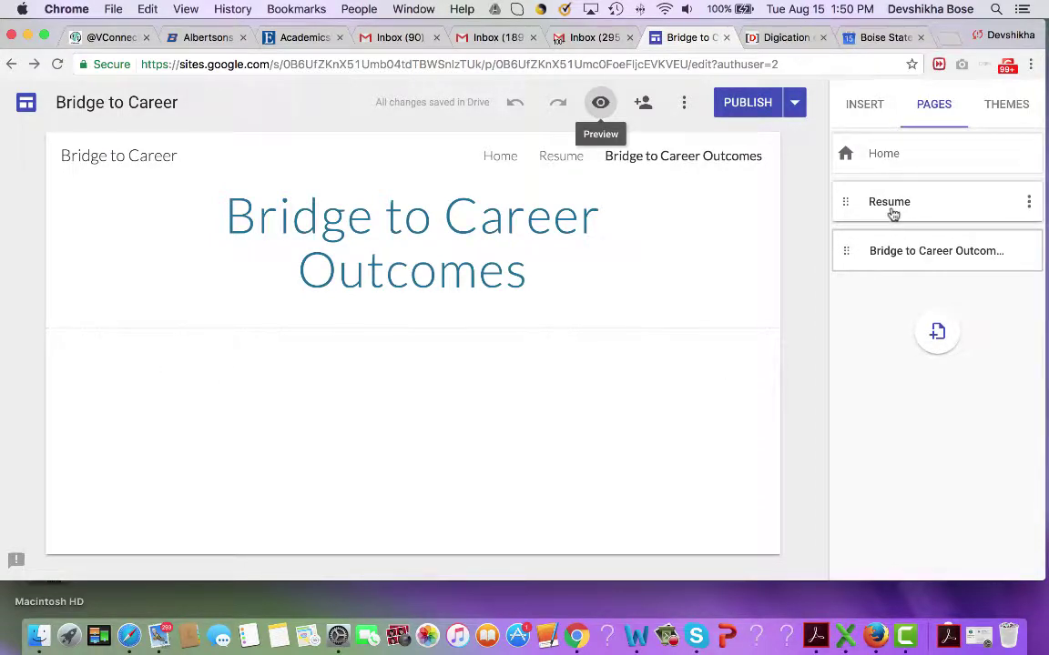
Paste the copied Welcome text into a new text box on the site's Home page
left_click(778, 38)
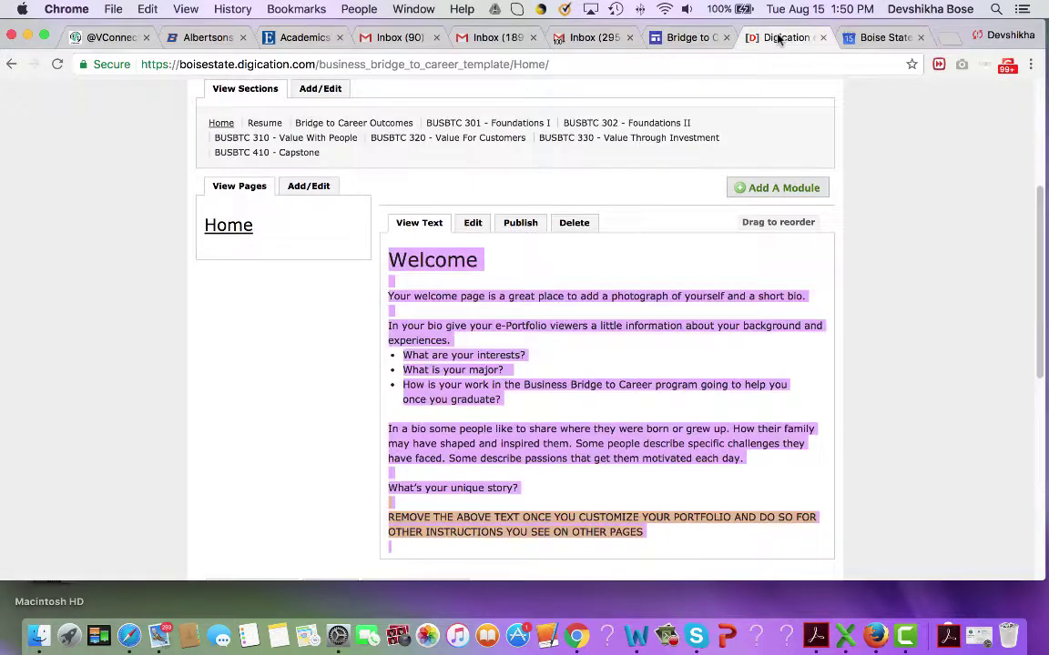
scroll(575, 374, "up", 3)
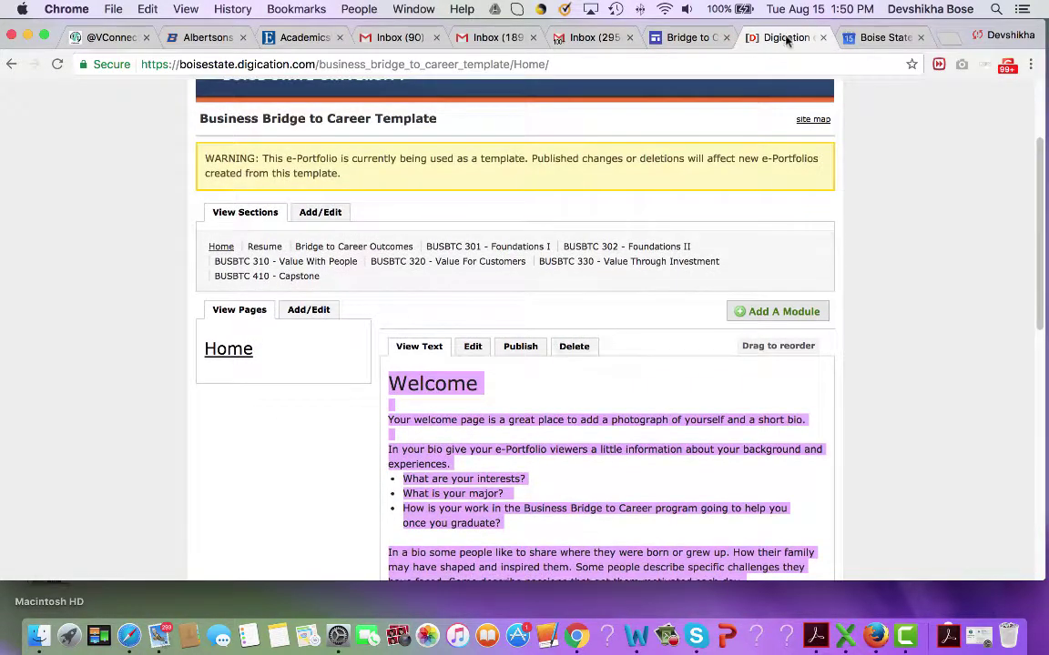
left_click(692, 38)
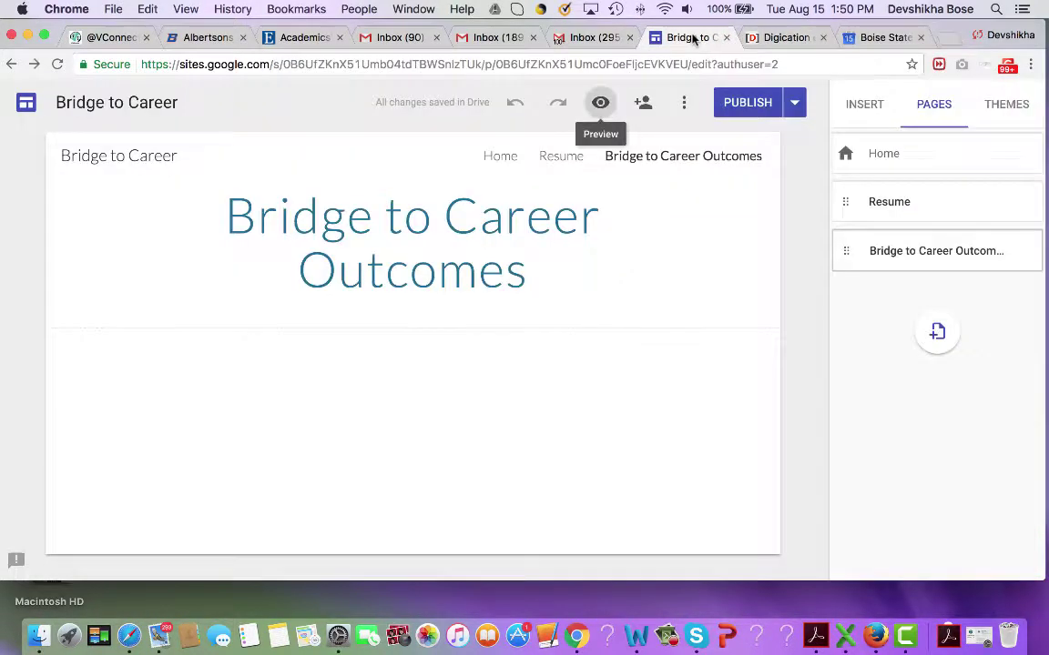
left_click(890, 157)
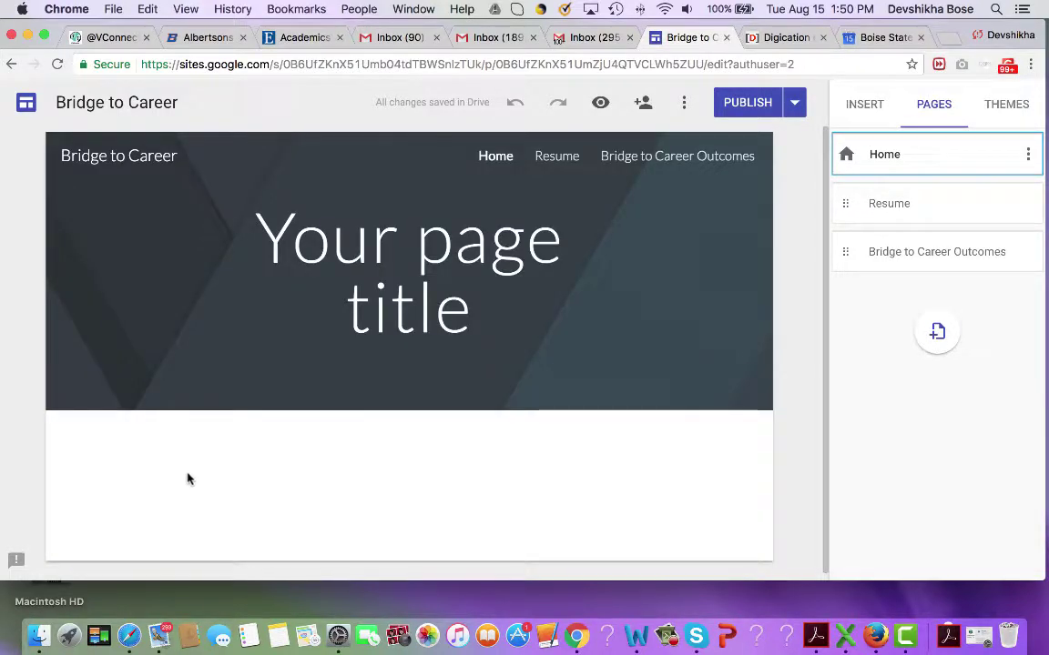
double_click(188, 480)
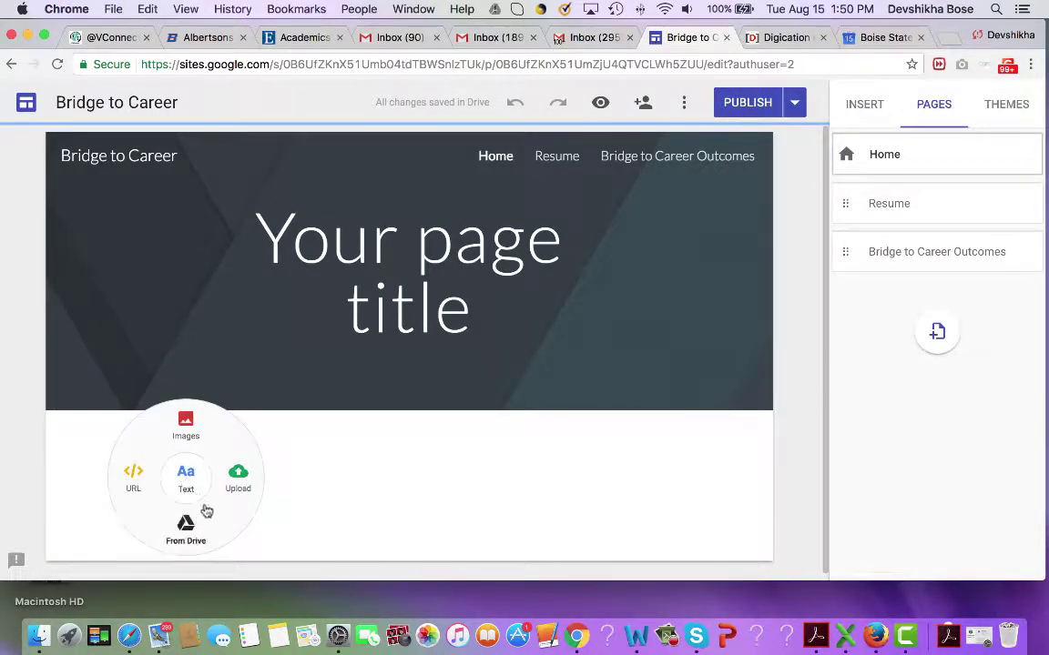
left_click(184, 476)
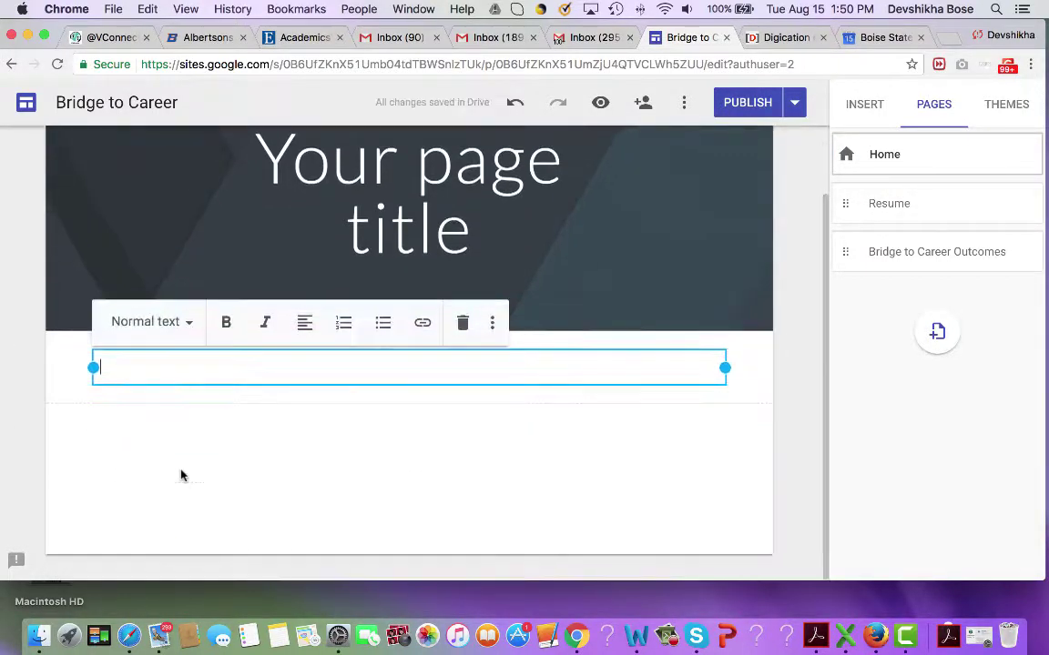
key("super+v")
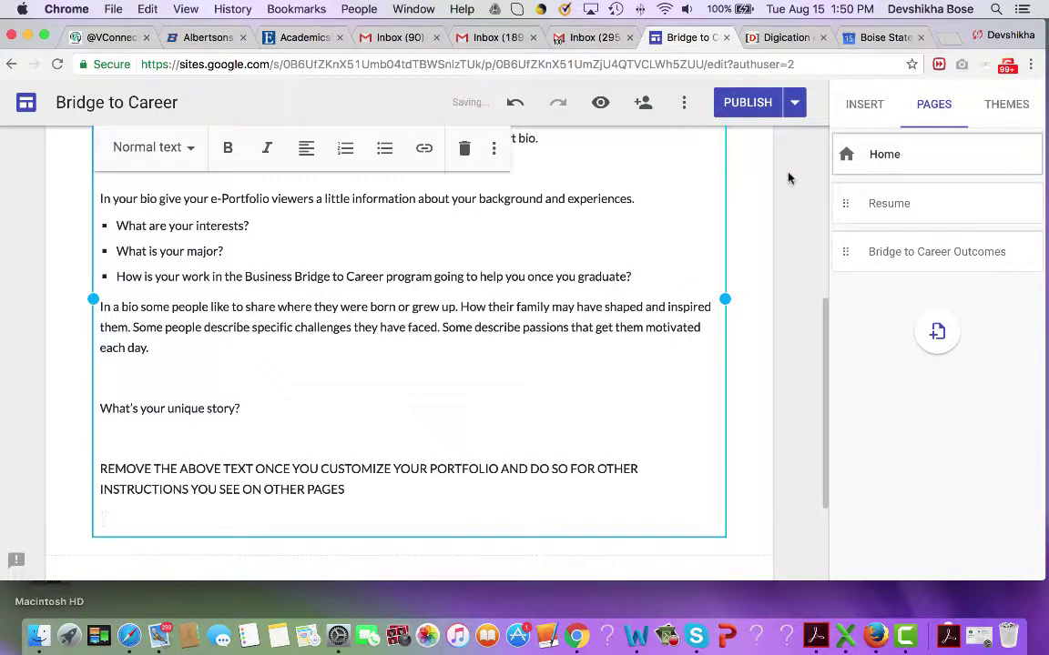
Publish the updated site and switch back to the Digication portfolio Home page
left_click(742, 104)
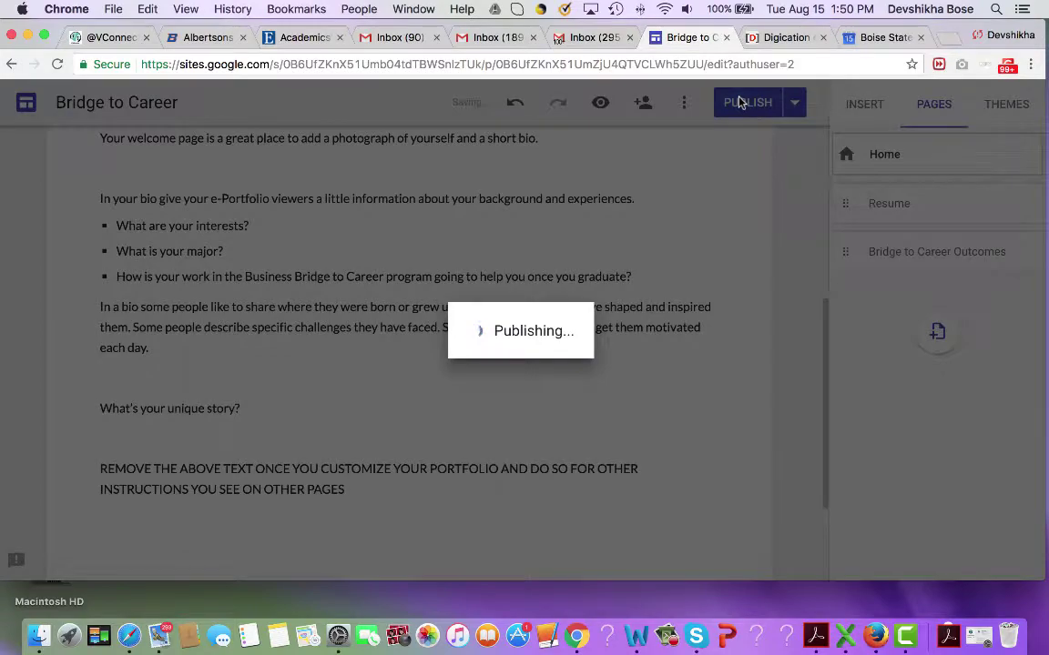
scroll(694, 249, "up", 1)
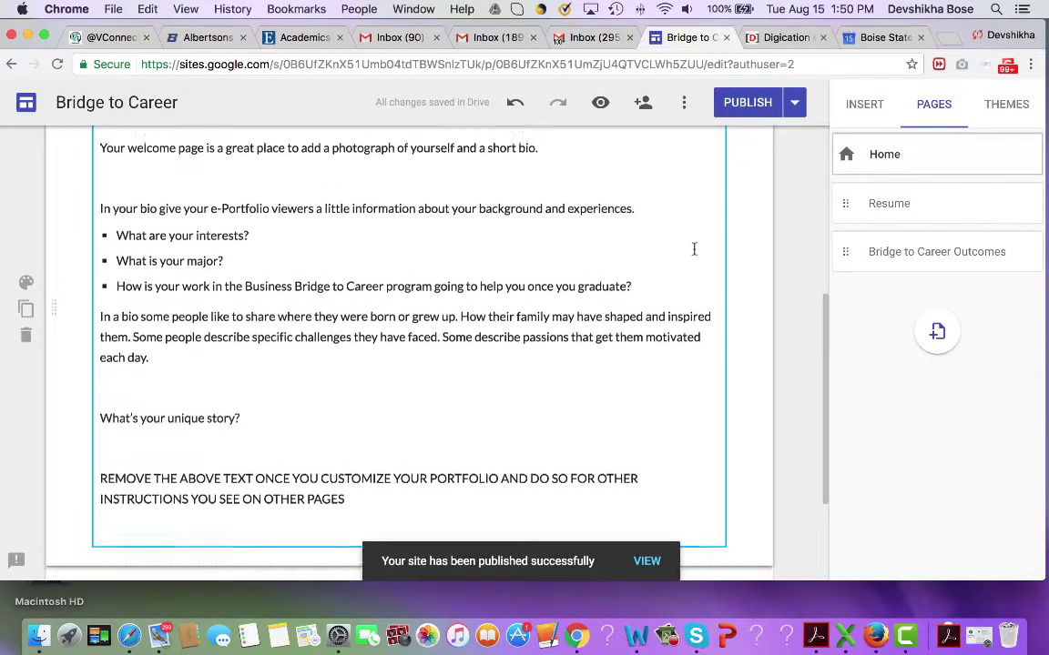
scroll(694, 248, "up", 5)
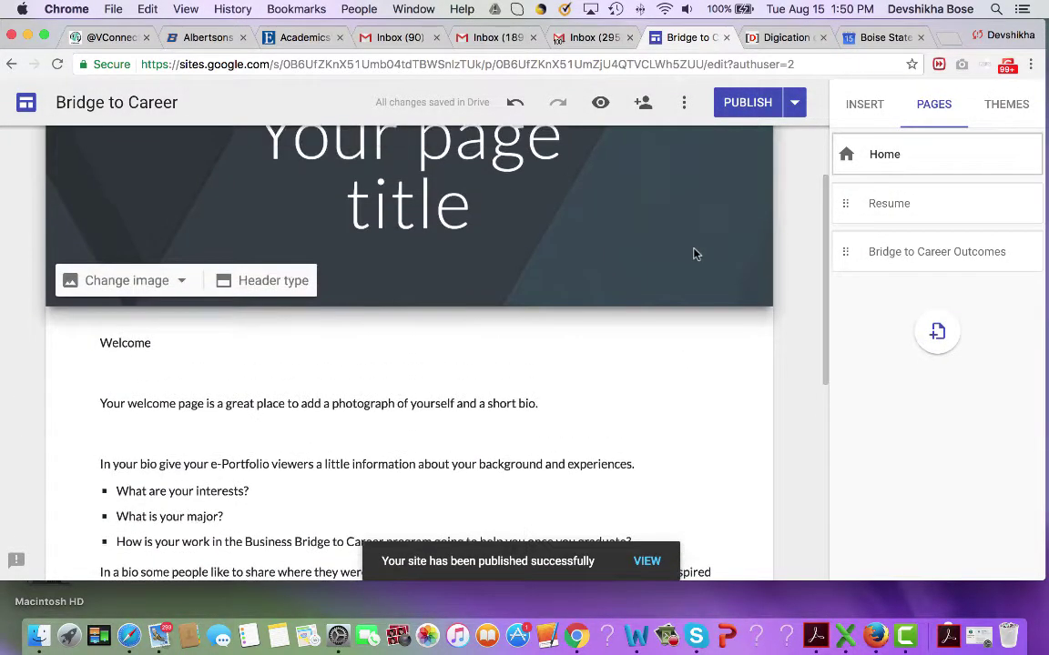
left_click(781, 38)
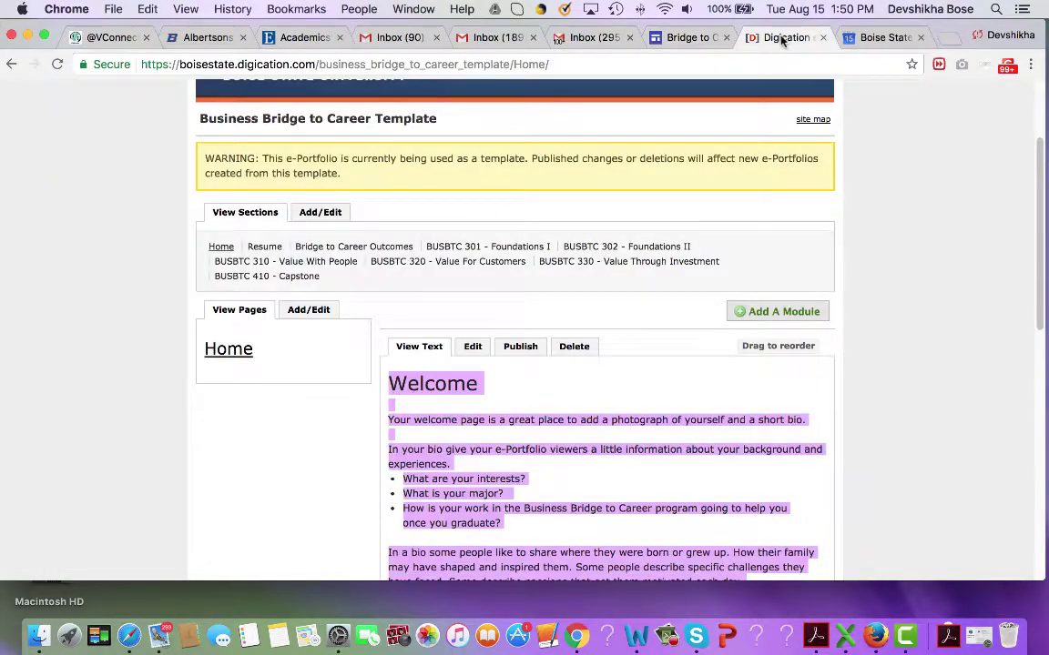
left_click(599, 484)
scroll(599, 483, "down", 2)
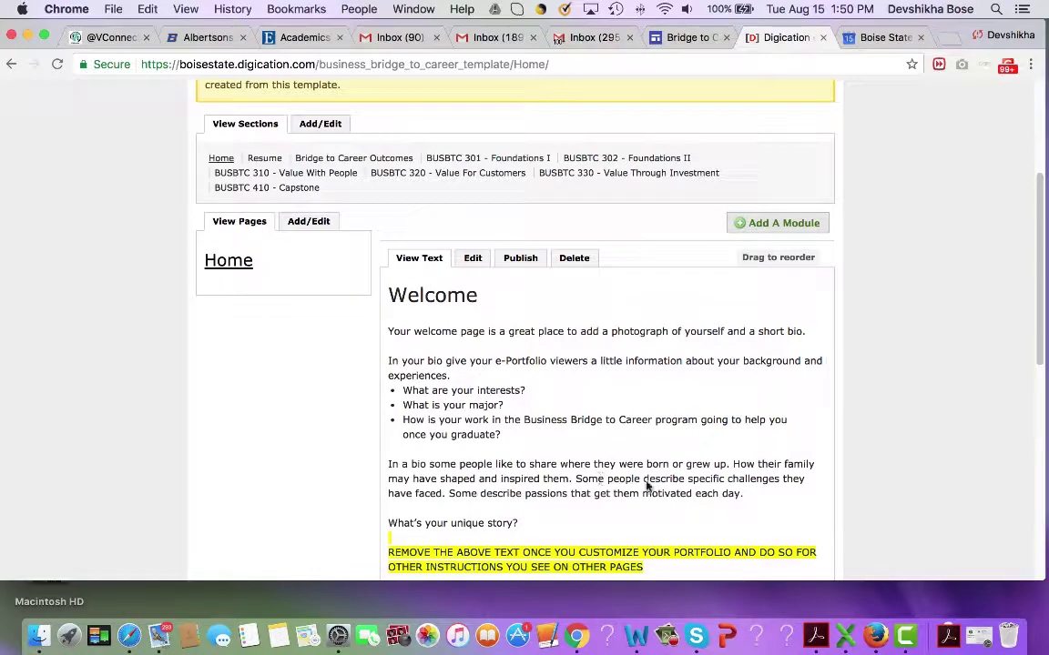
scroll(496, 432, "down", 3)
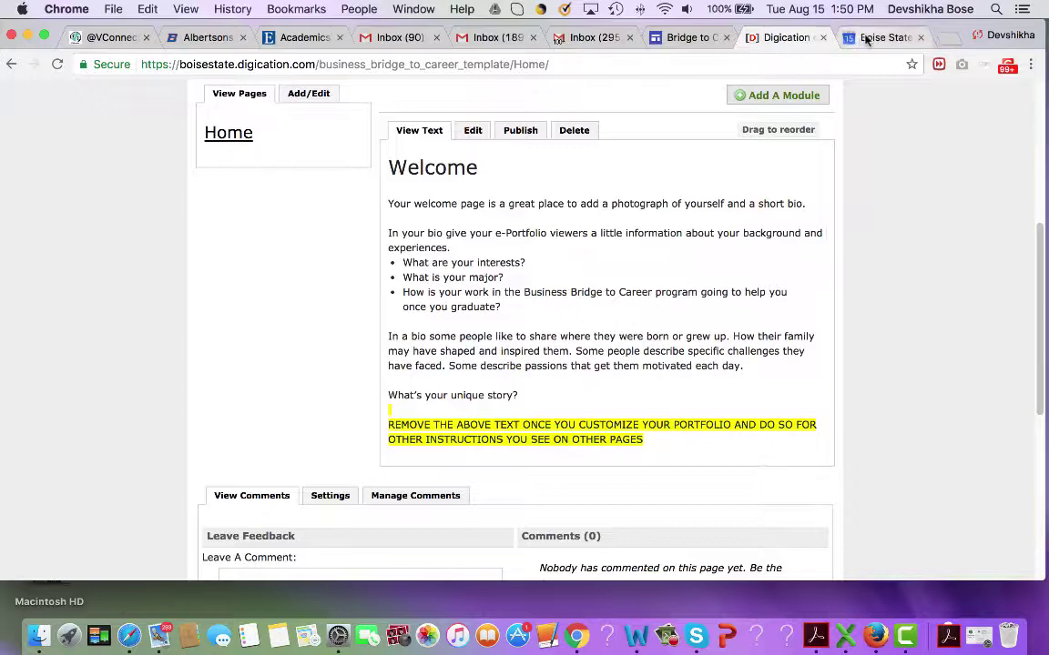
left_click(689, 37)
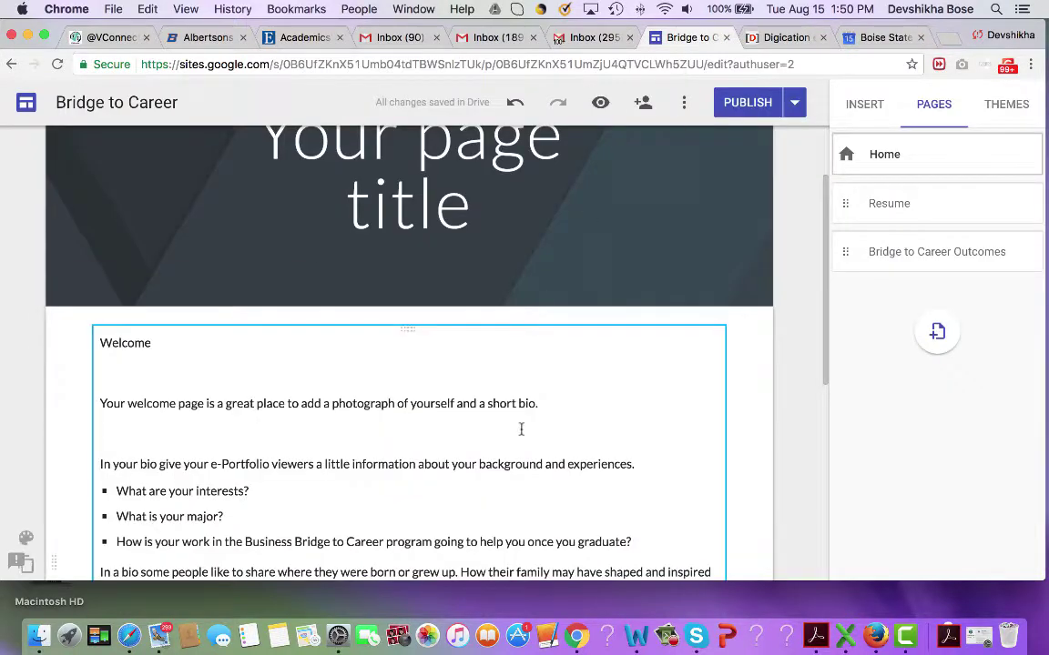
scroll(519, 425, "down", 1)
scroll(519, 422, "up", 2)
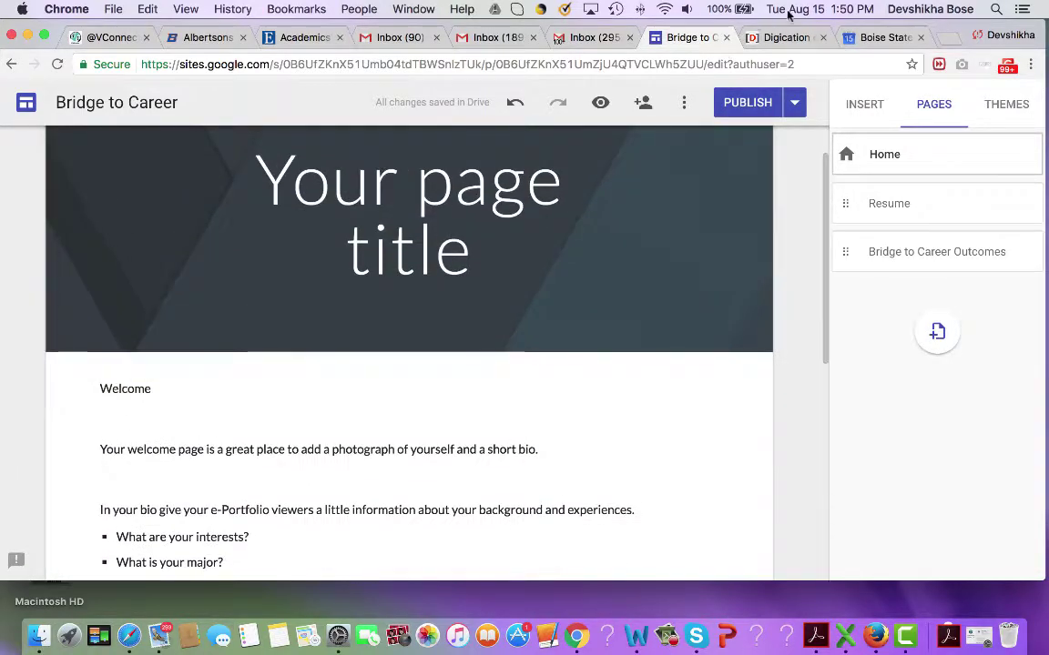
left_click(788, 39)
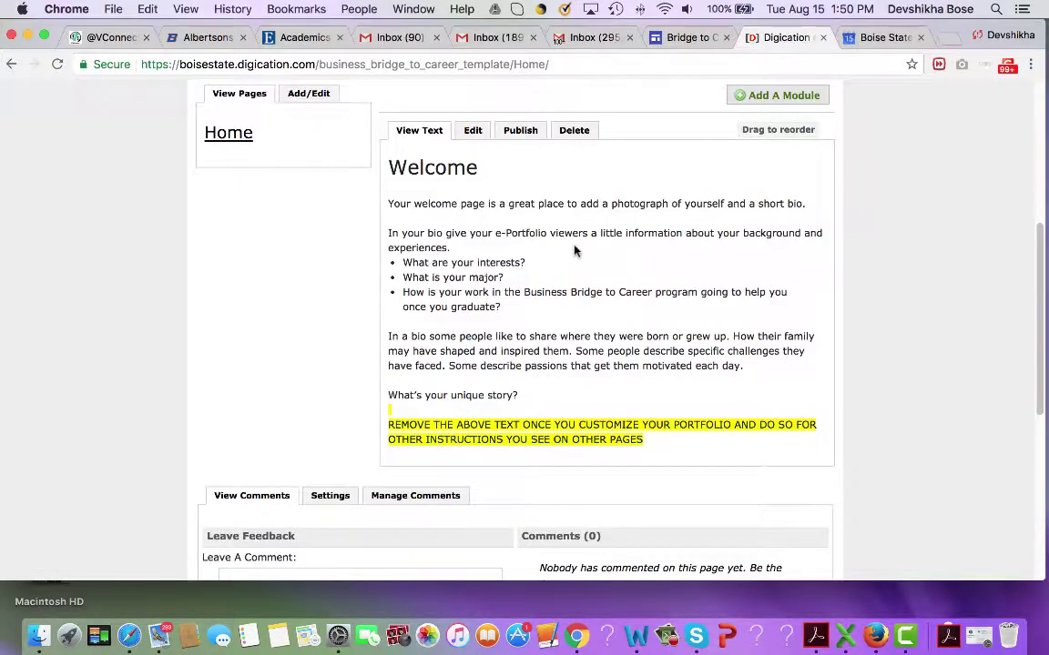
scroll(574, 251, "up", 4)
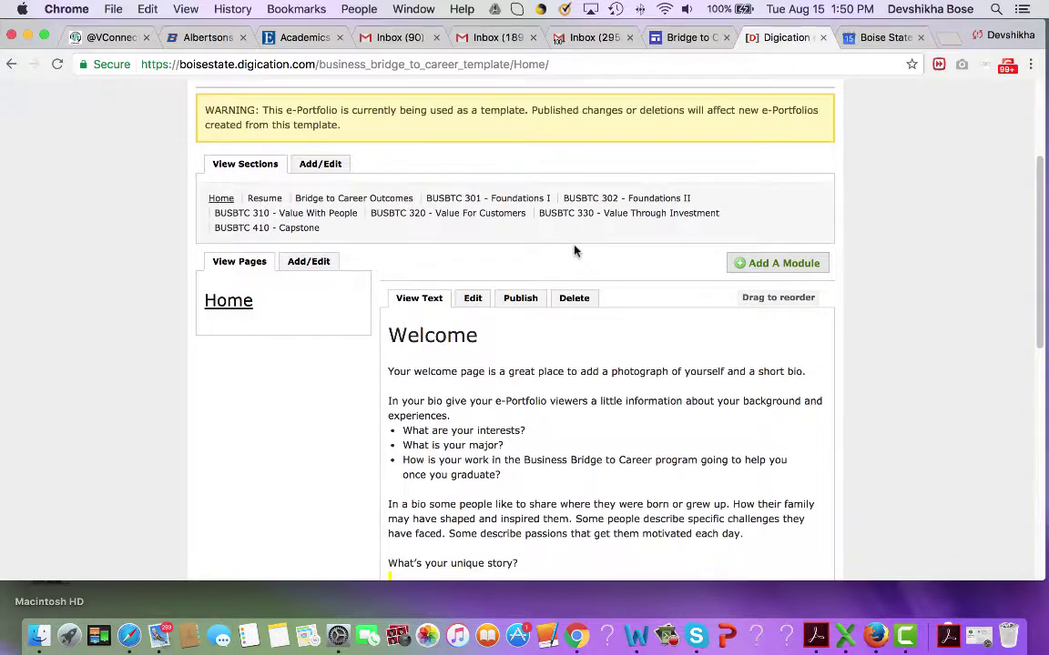
scroll(574, 251, "up", 4)
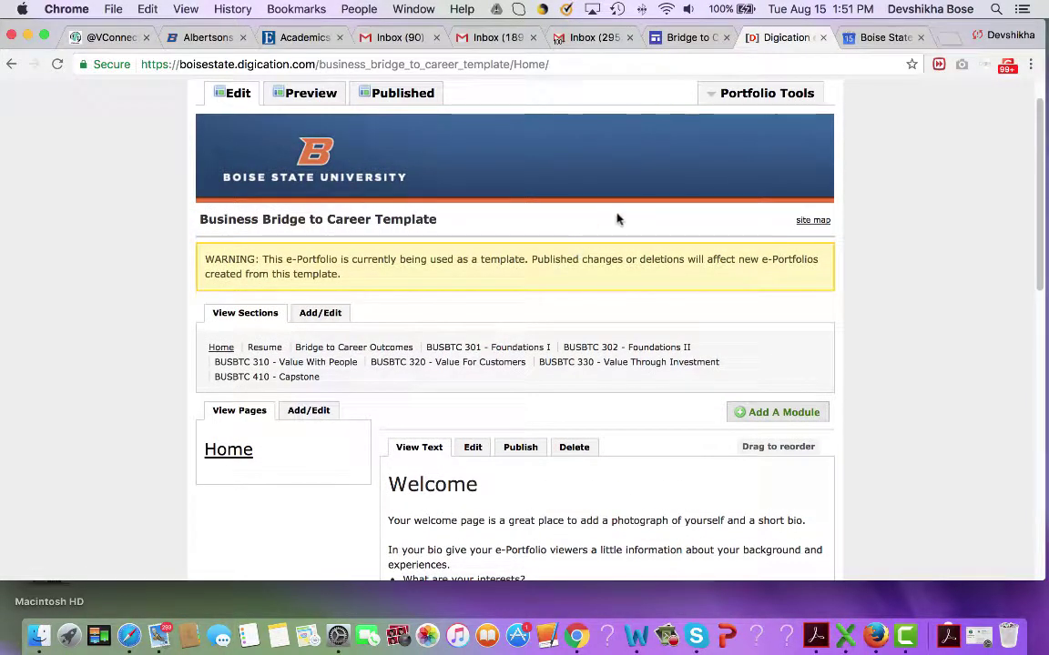
Download the portfolio export business_bridge_to_career_template.zip to the Desktop and minimize Chrome
left_click(715, 96)
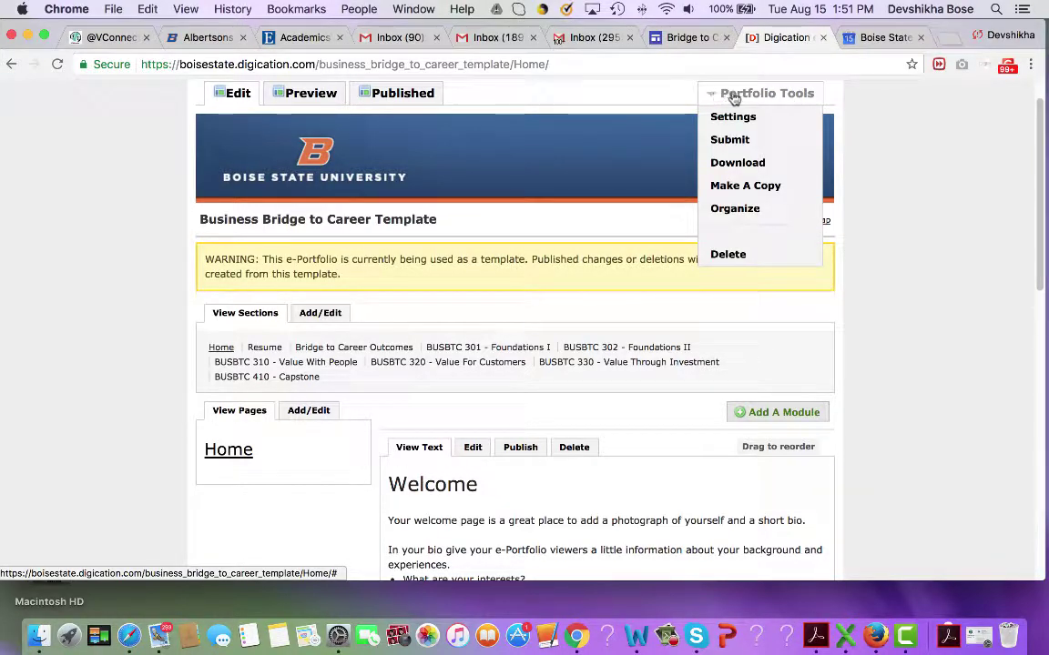
left_click(754, 165)
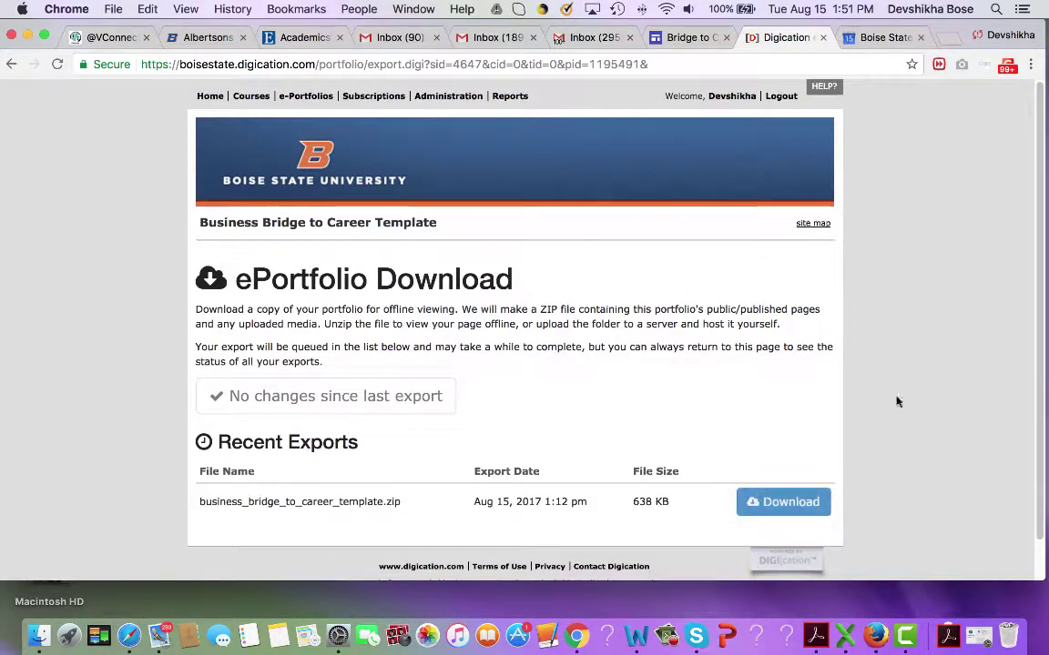
left_click(794, 502)
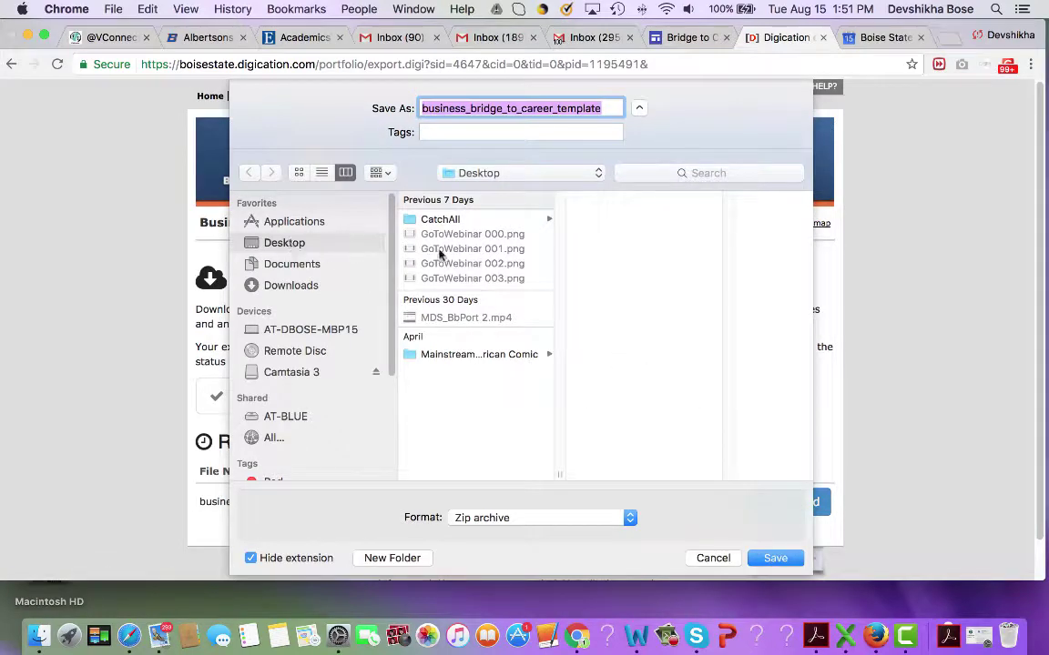
left_click(775, 558)
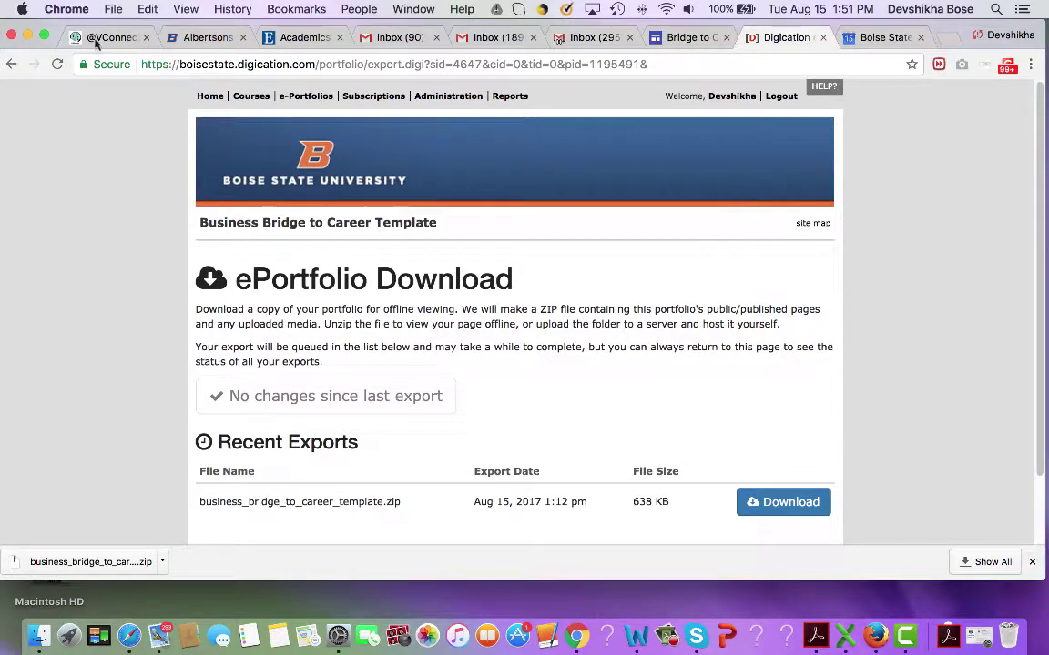
left_click(28, 36)
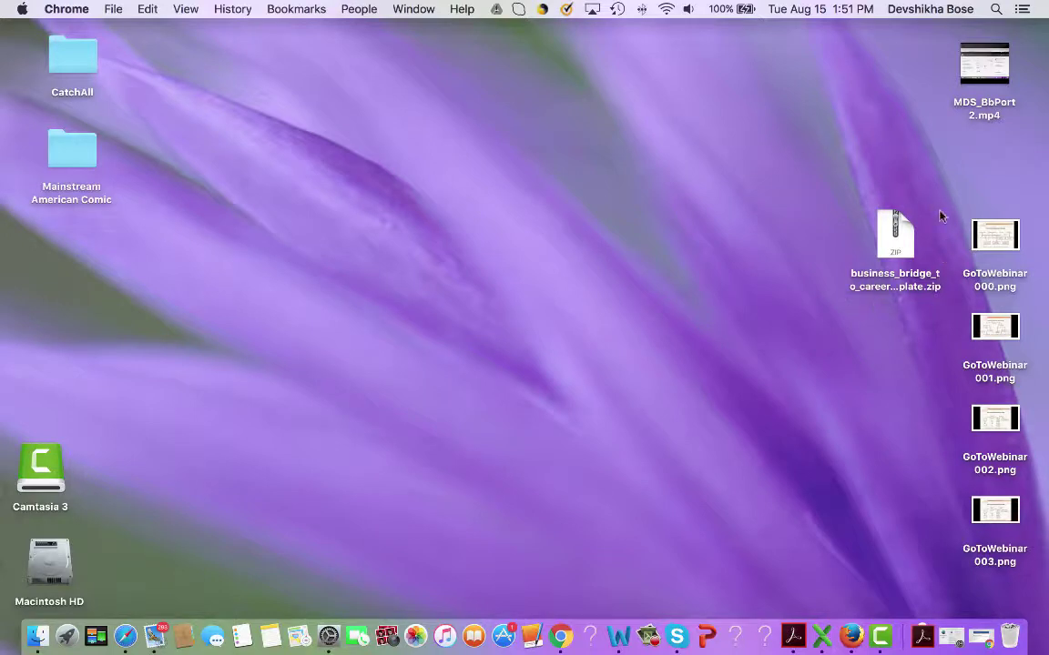
Extract the portfolio ZIP and open the inner business_bridge_to_career_template folder showing home.html and resume1.html
double_click(892, 248)
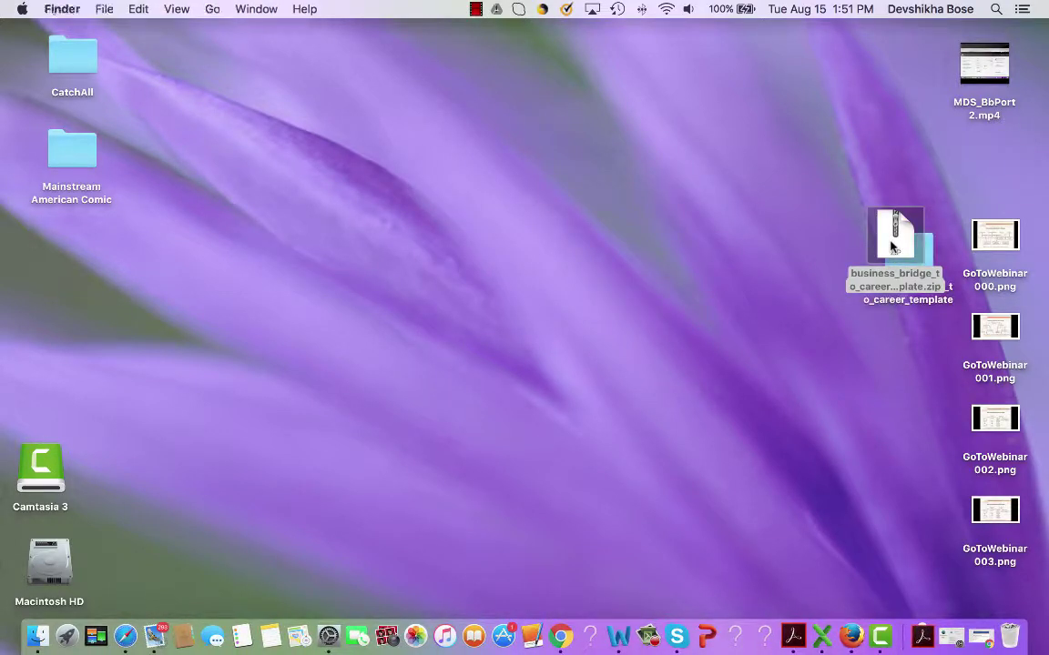
left_click_drag(893, 248, 662, 209)
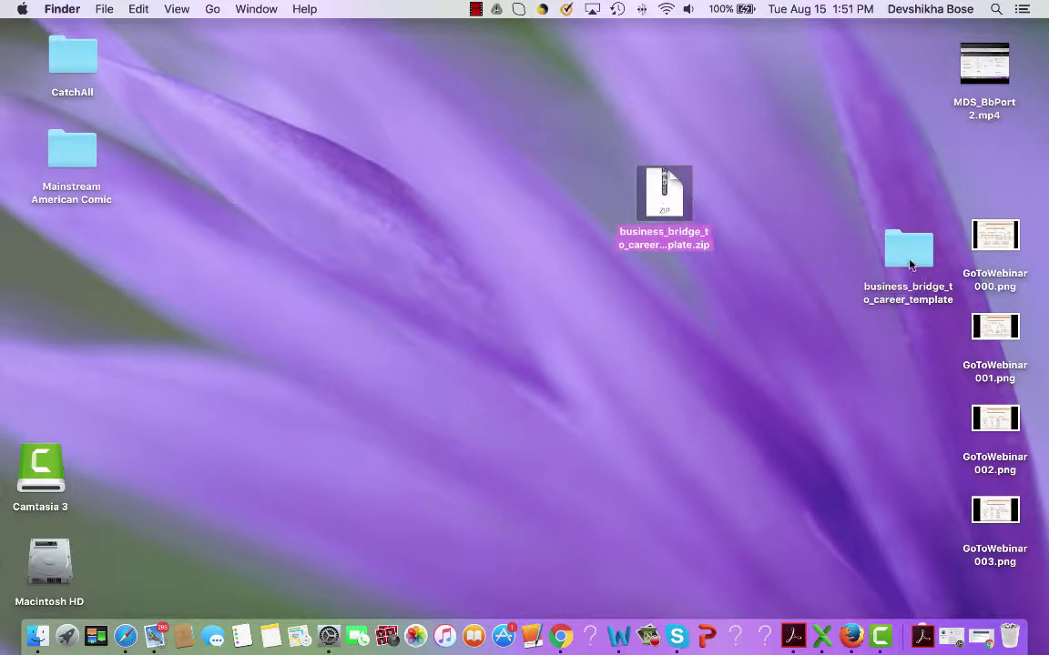
double_click(912, 261)
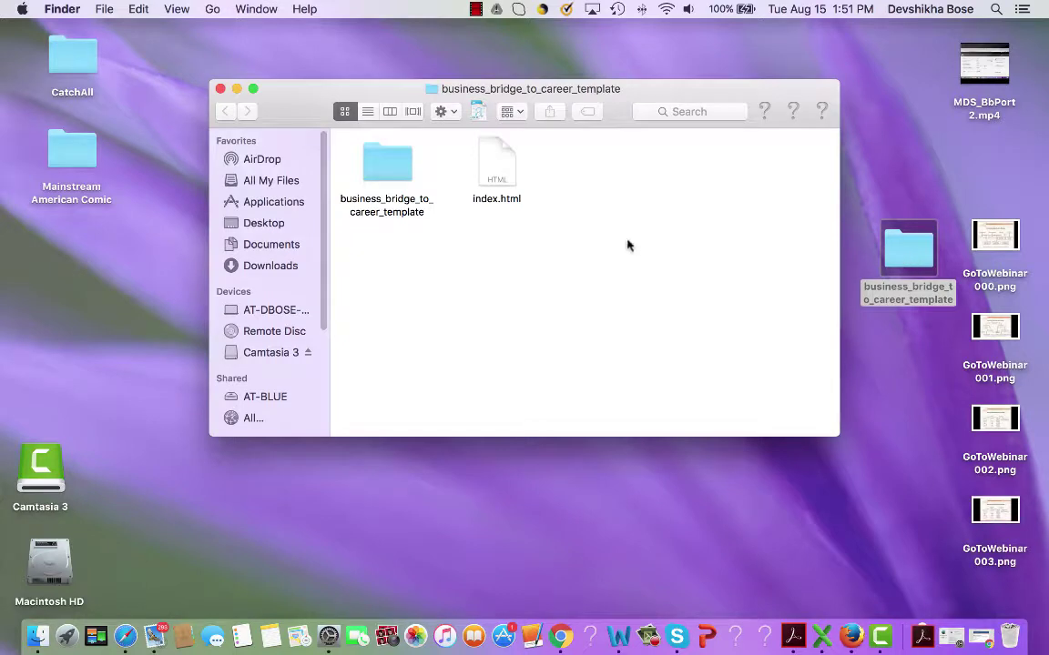
double_click(387, 164)
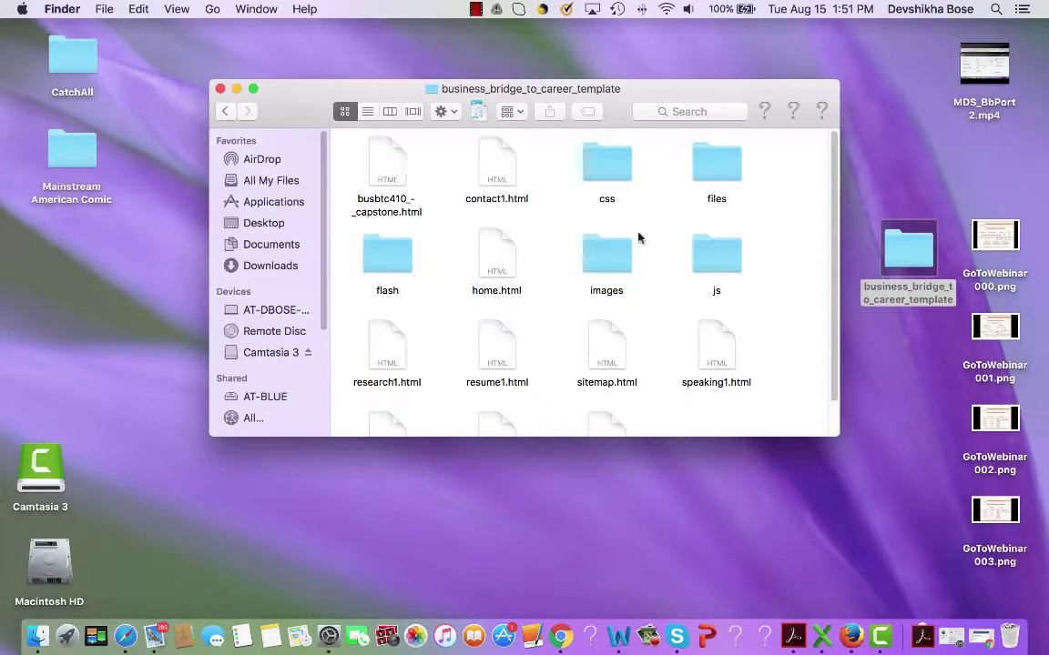
scroll(662, 200, "down", 3)
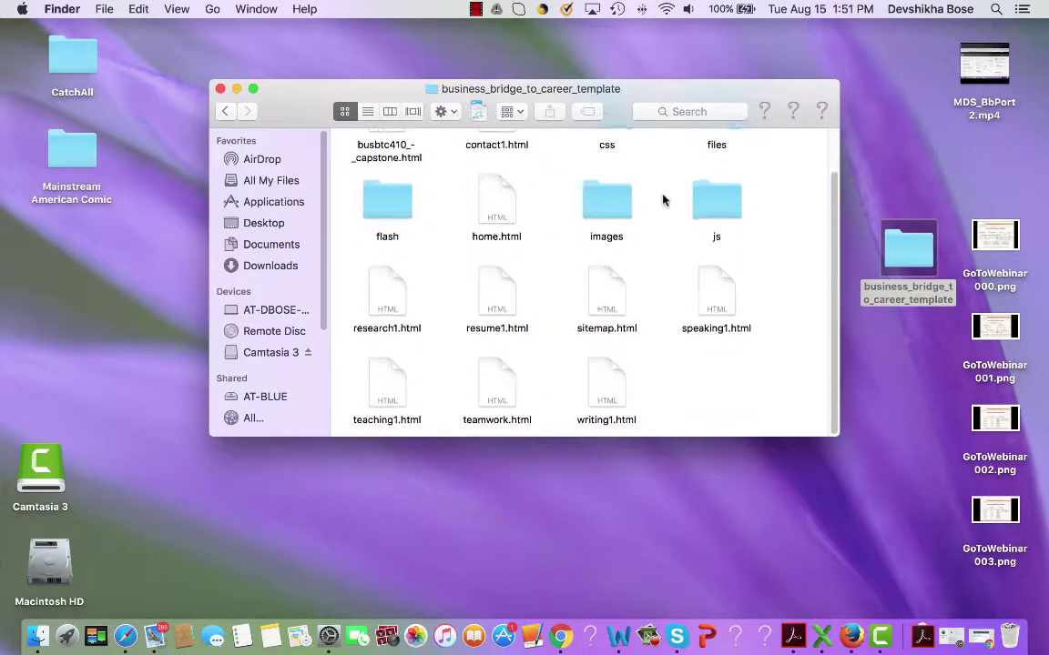
scroll(662, 200, "up", 2)
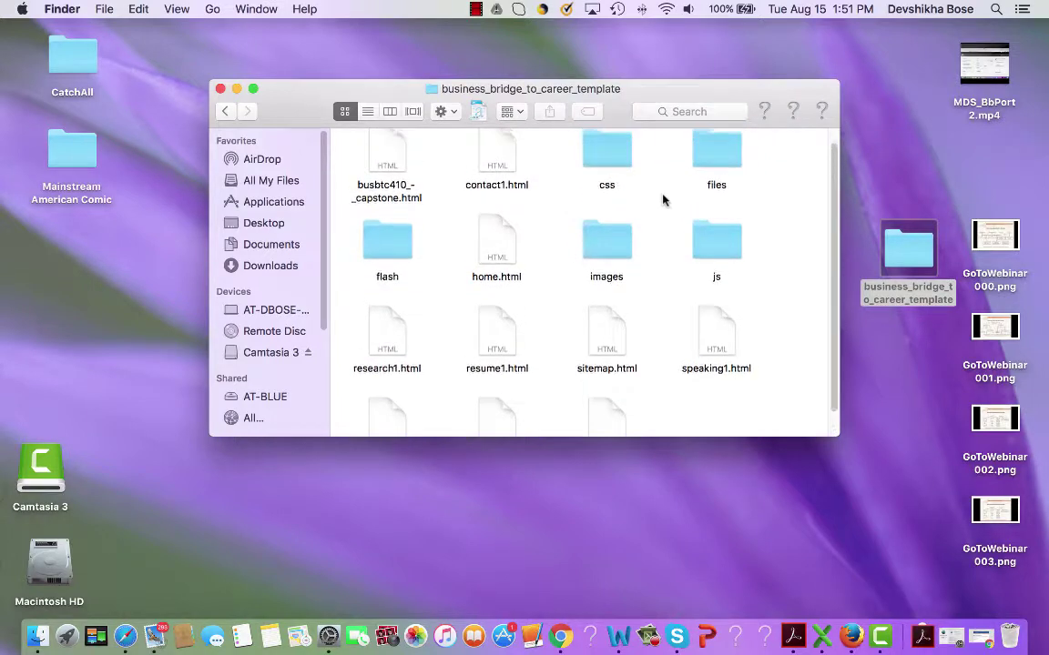
scroll(663, 200, "up", 1)
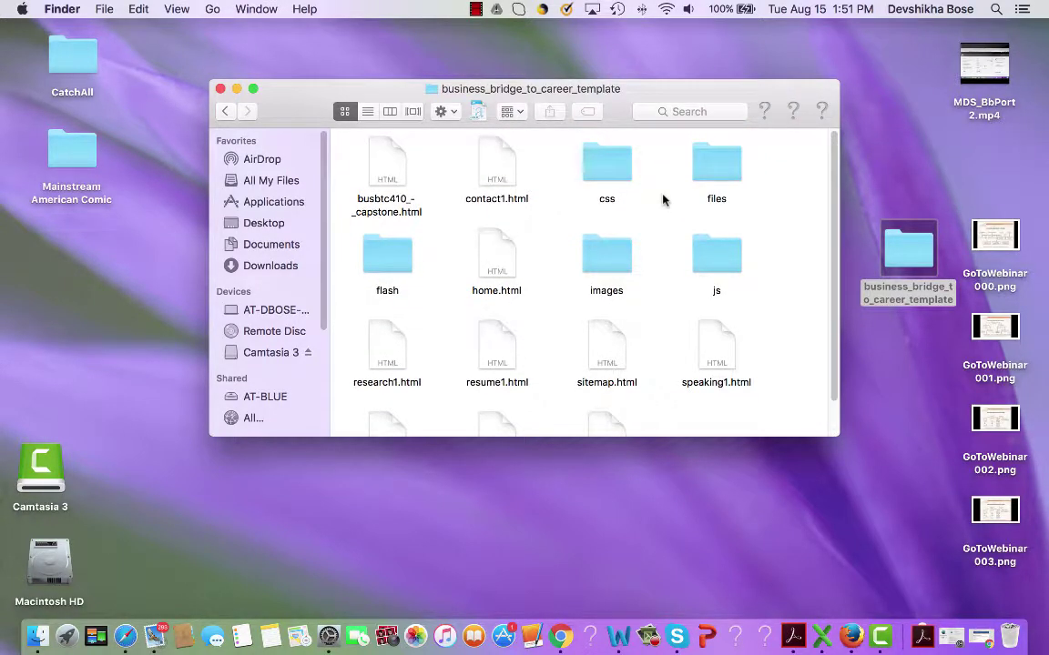
scroll(663, 200, "down", 2)
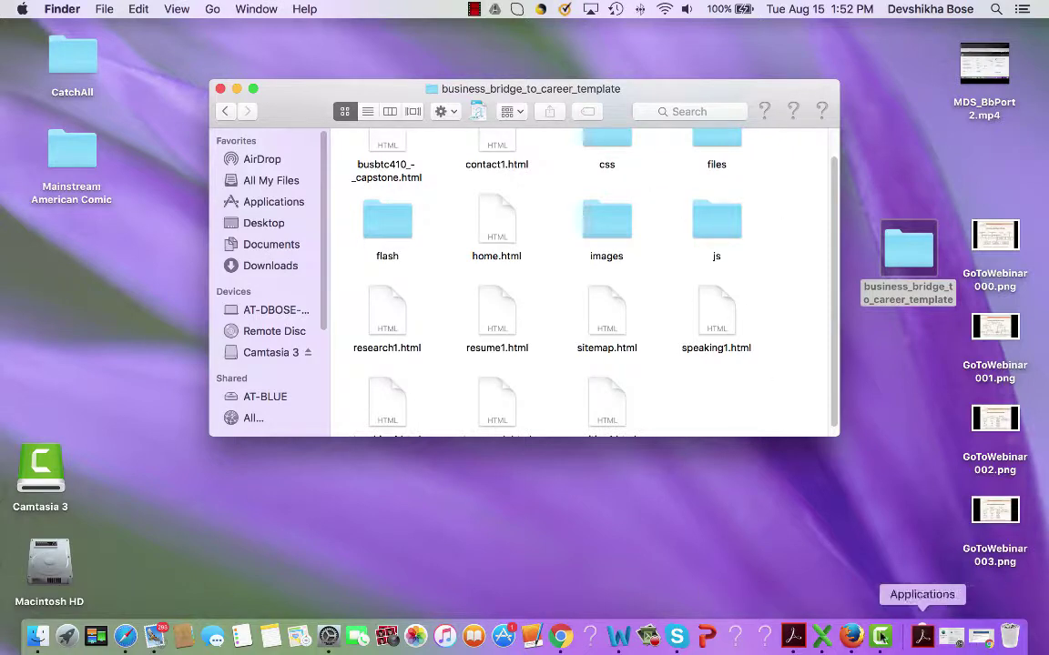
Switch back to Chrome's Bridge to Career tab and review the Home page's pasted Welcome instructions
left_click(561, 636)
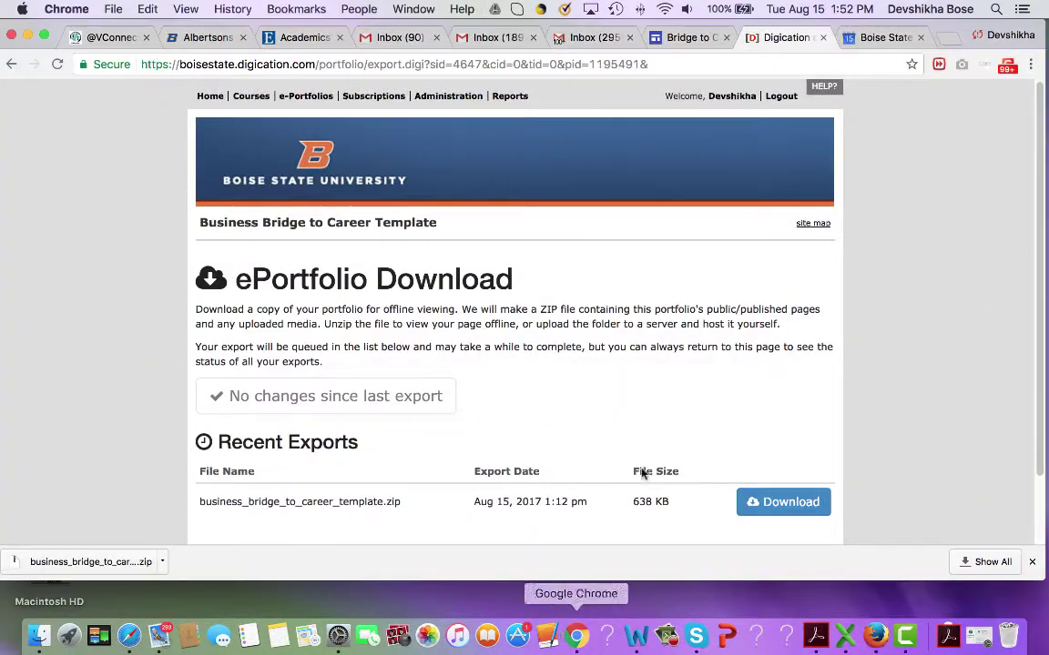
left_click(682, 36)
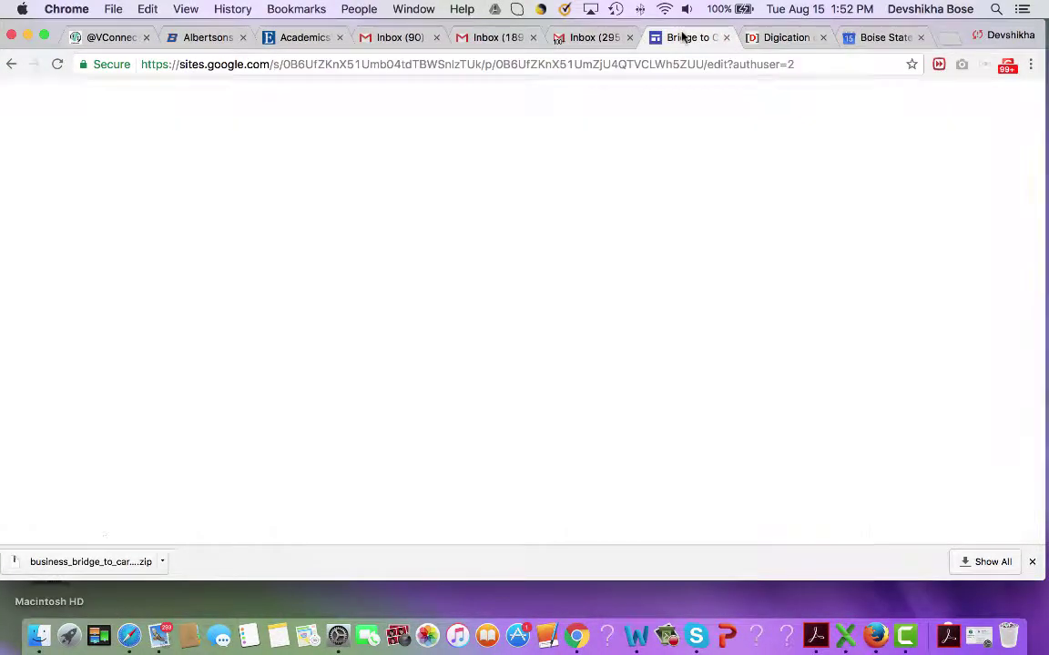
scroll(651, 508, "down", 1)
scroll(651, 507, "down", 5)
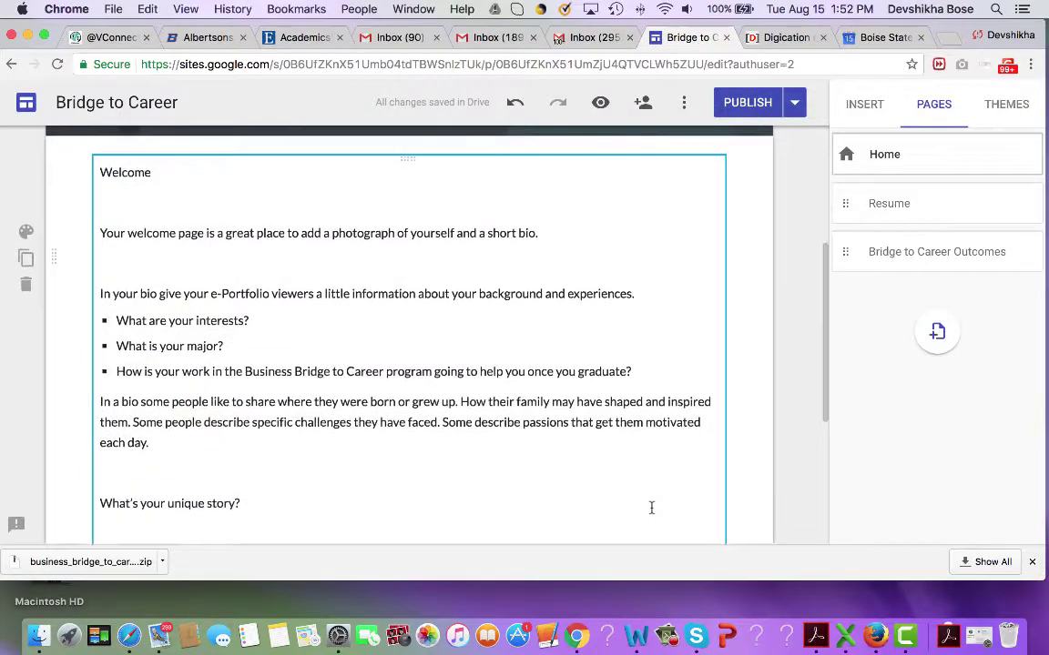
scroll(651, 512, "up", 7)
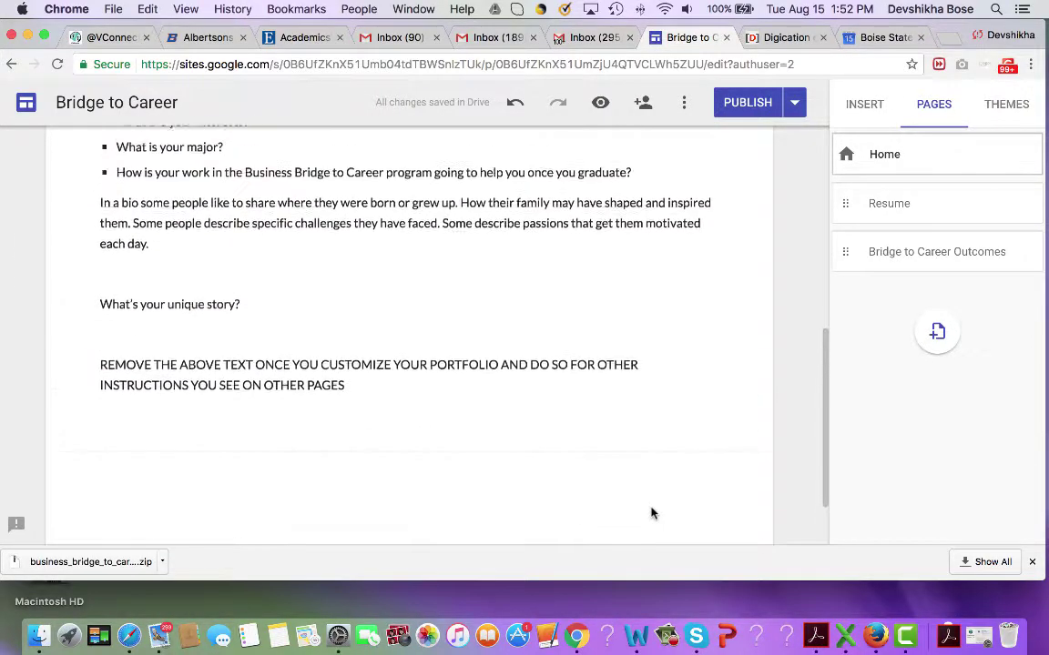